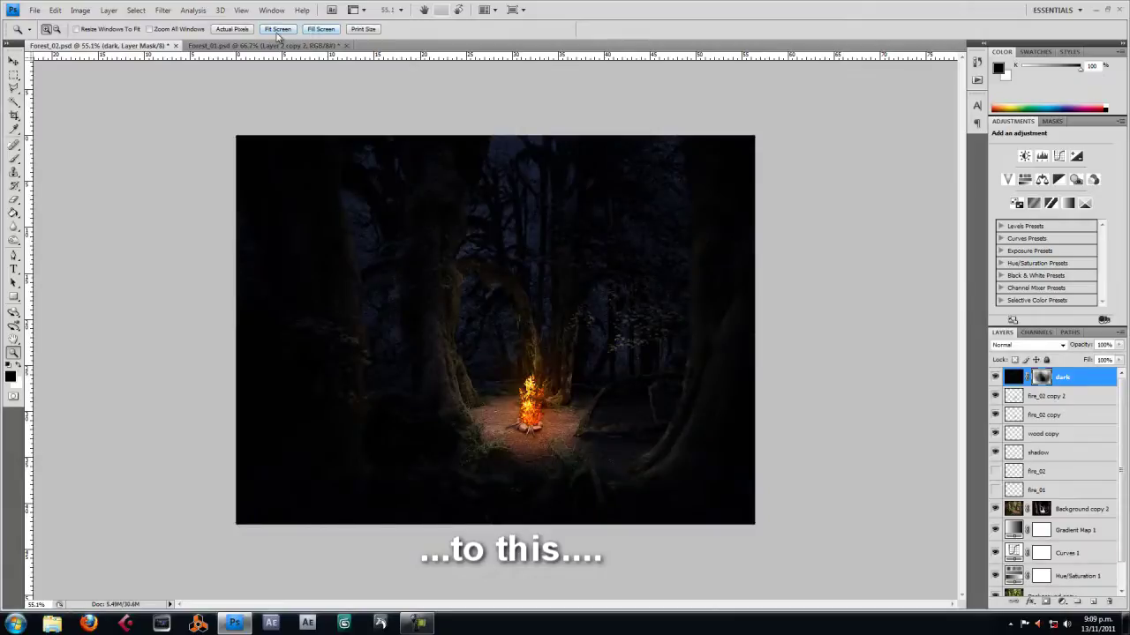
Fit the finished night campfire scene to the screen to preview it.
click(318, 29)
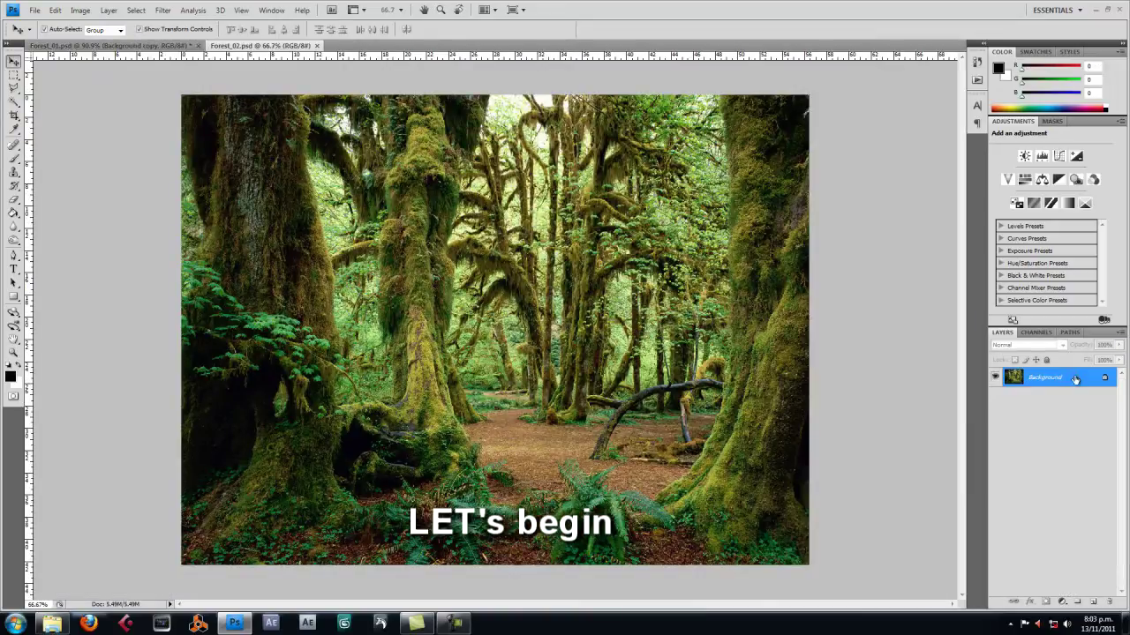
Duplicate the forest layer and add a Hue/Saturation layer lowering saturation and lightness.
drag(1075, 380, 1094, 598)
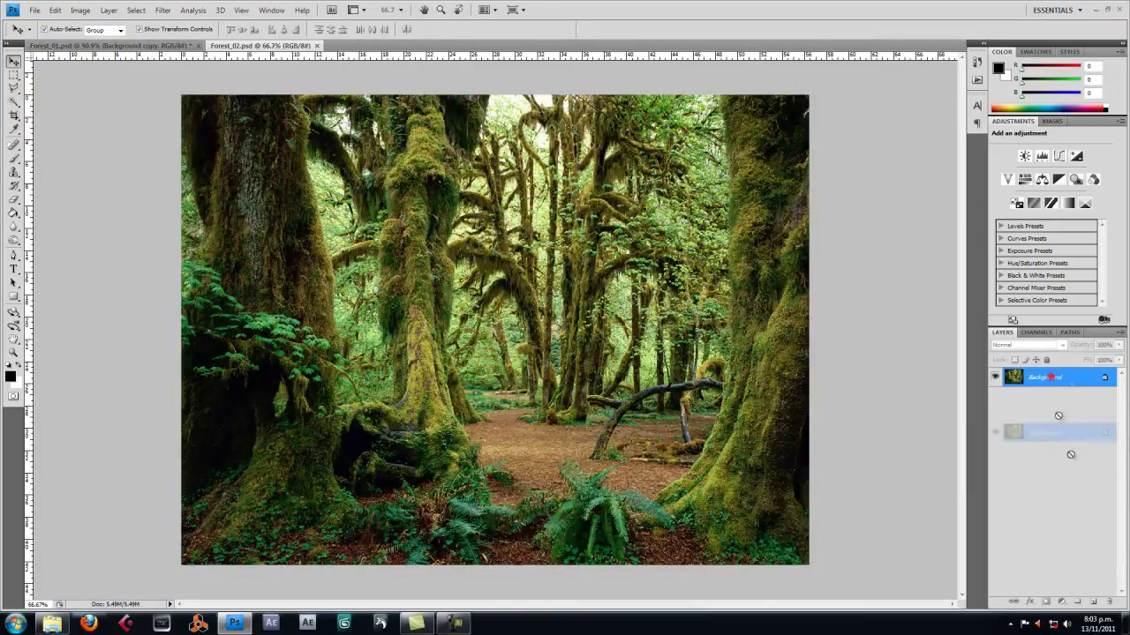
click(1062, 601)
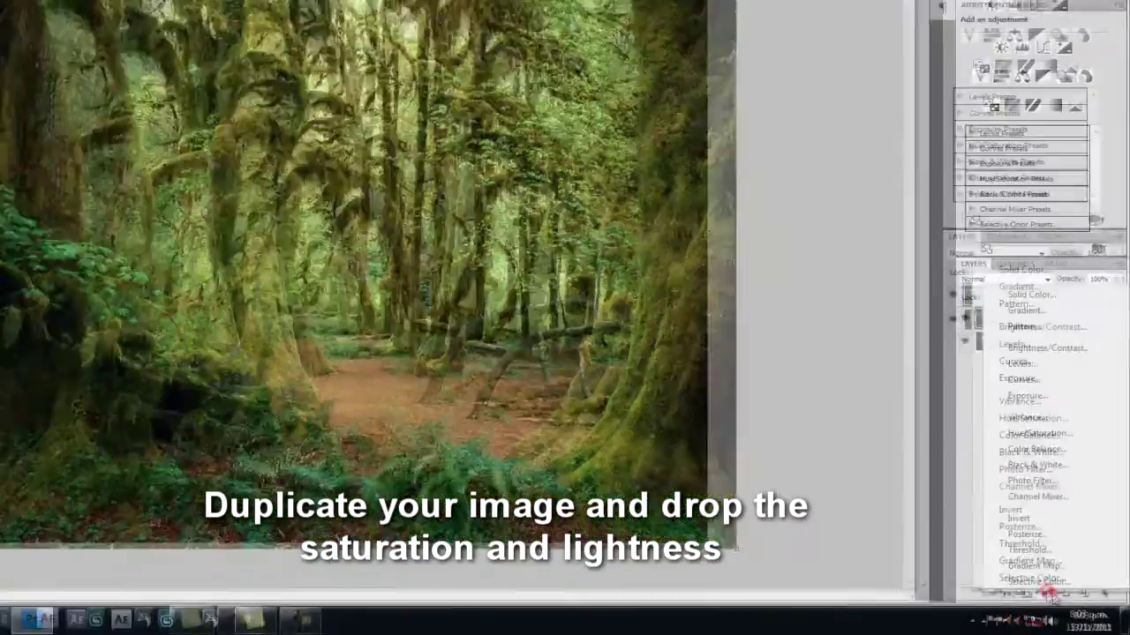
click(975, 331)
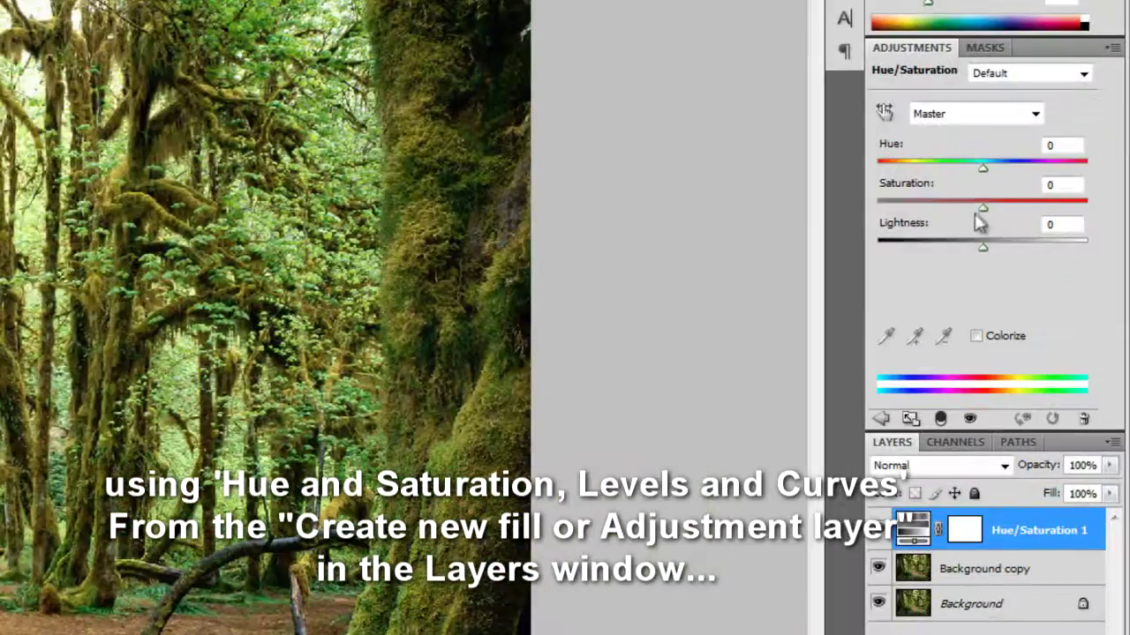
drag(981, 209, 909, 210)
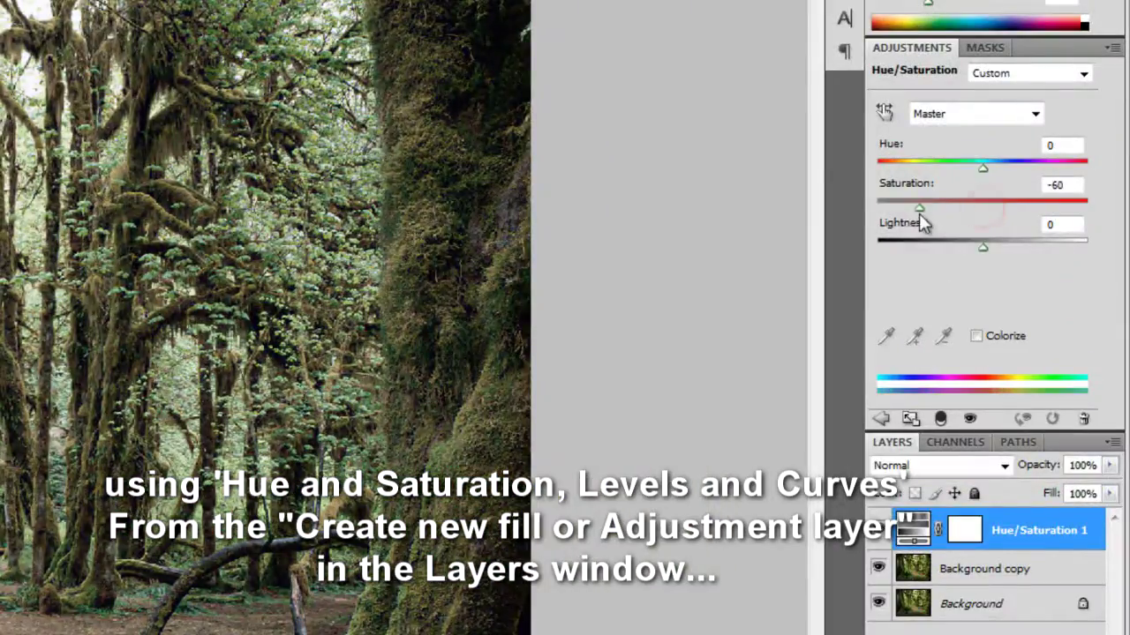
mouse_move(1031, 186)
mouse_down()
mouse_move(1017, 192)
mouse_move(995, 165)
mouse_up()
Add a Curves adjustment layer pulling highlights and midtones down to darken the forest.
click(1051, 621)
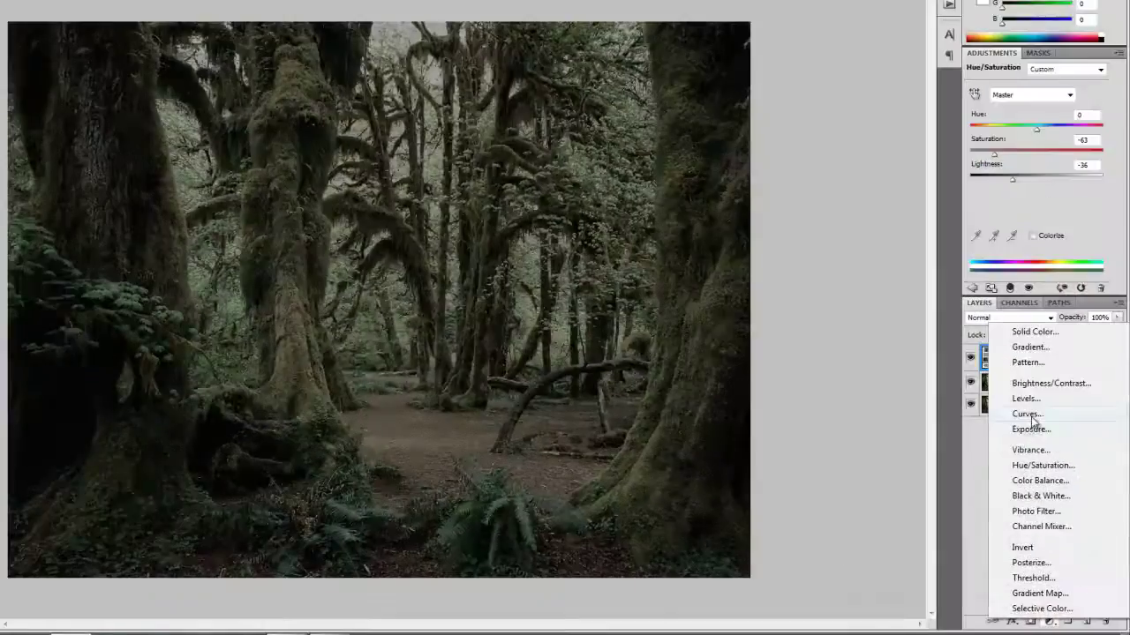
click(1026, 414)
drag(1102, 112, 1106, 164)
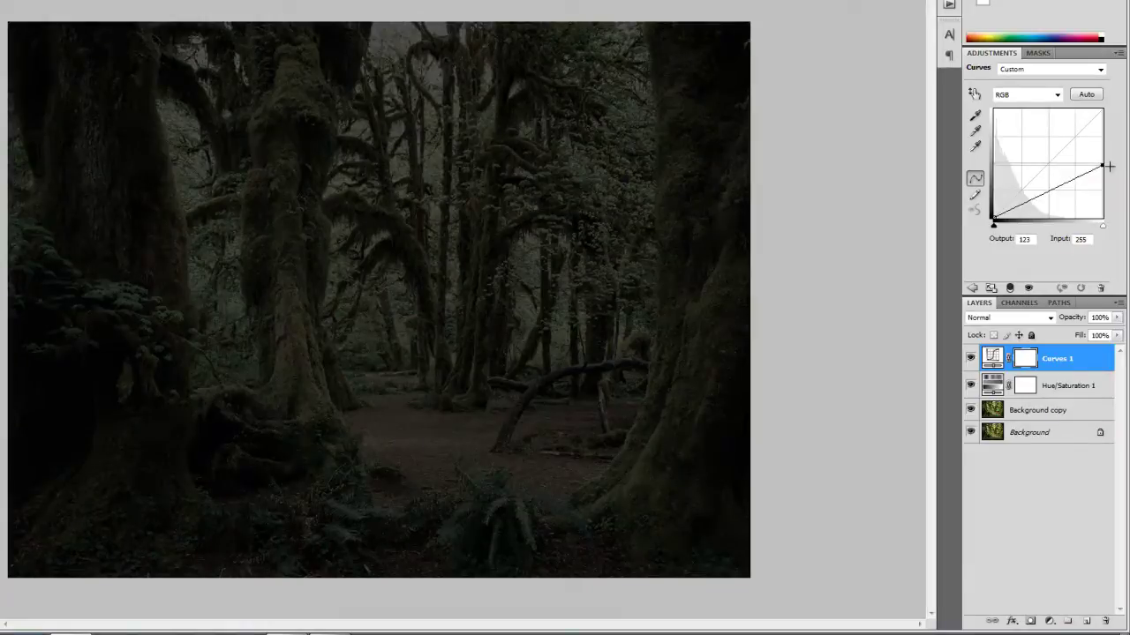
drag(1041, 199, 1026, 212)
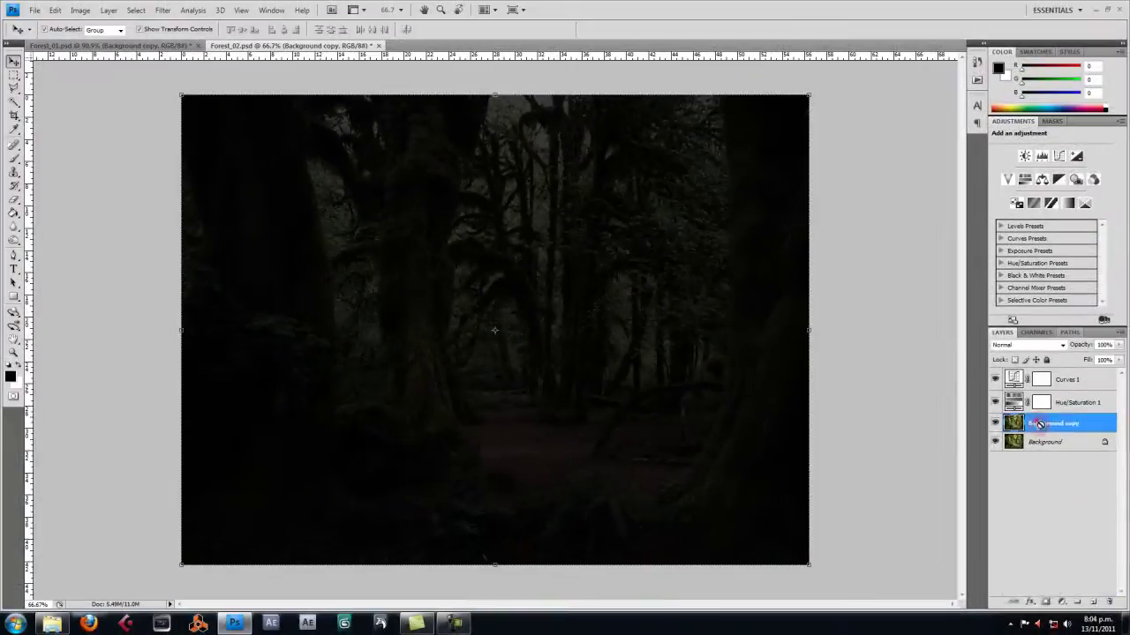
Duplicate the original photo, move the copy to the top of the stack, and hide it.
drag(1037, 411, 1087, 622)
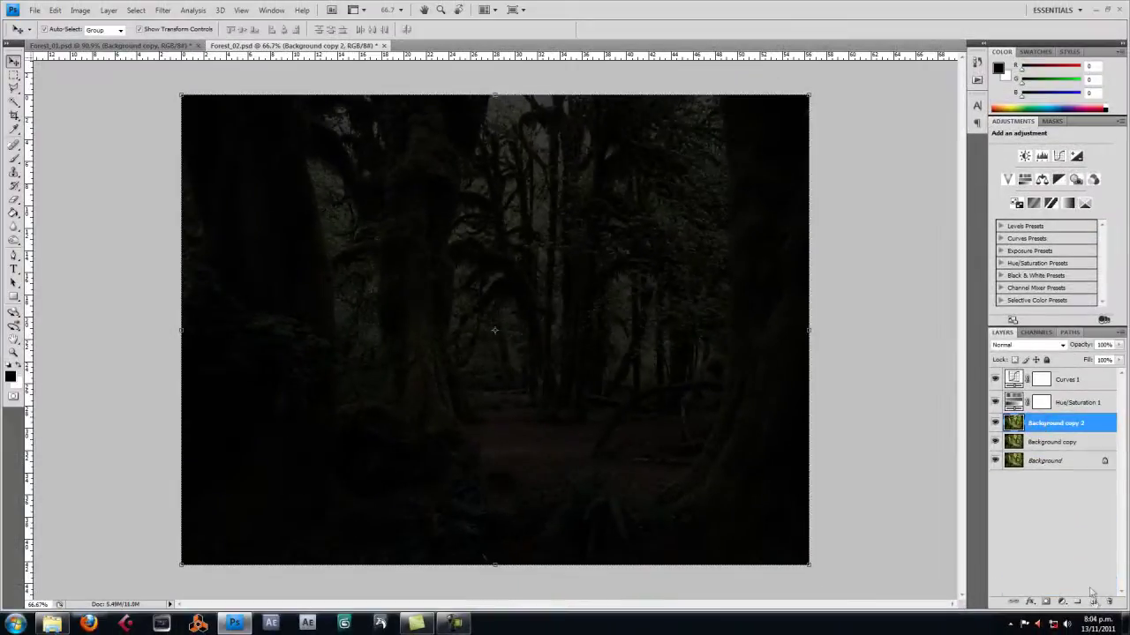
drag(1062, 404, 1052, 387)
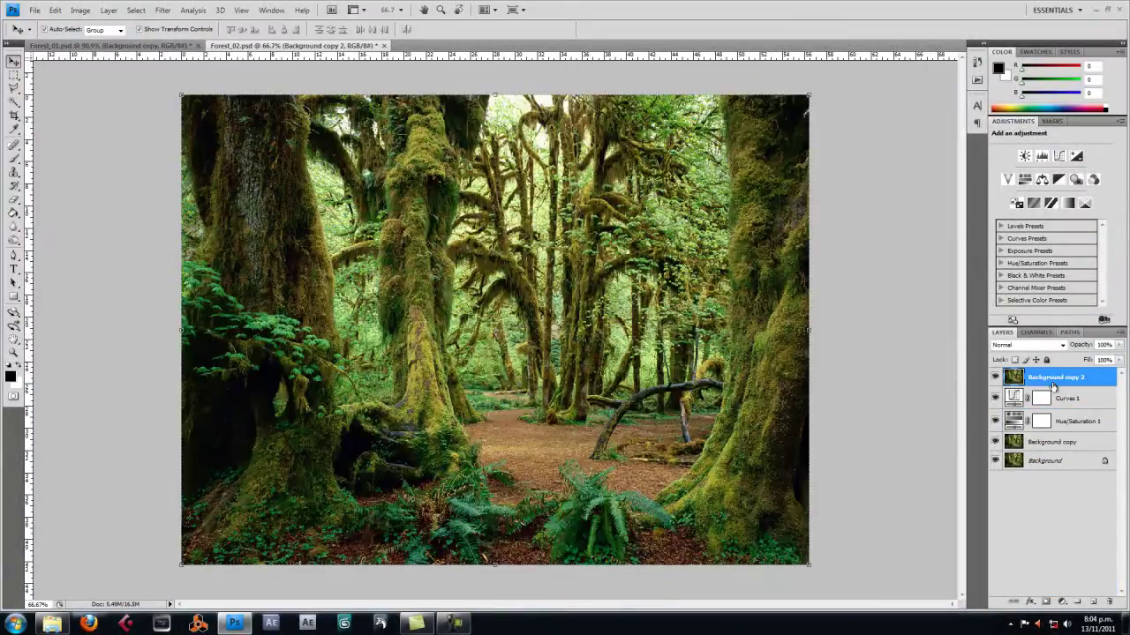
click(995, 377)
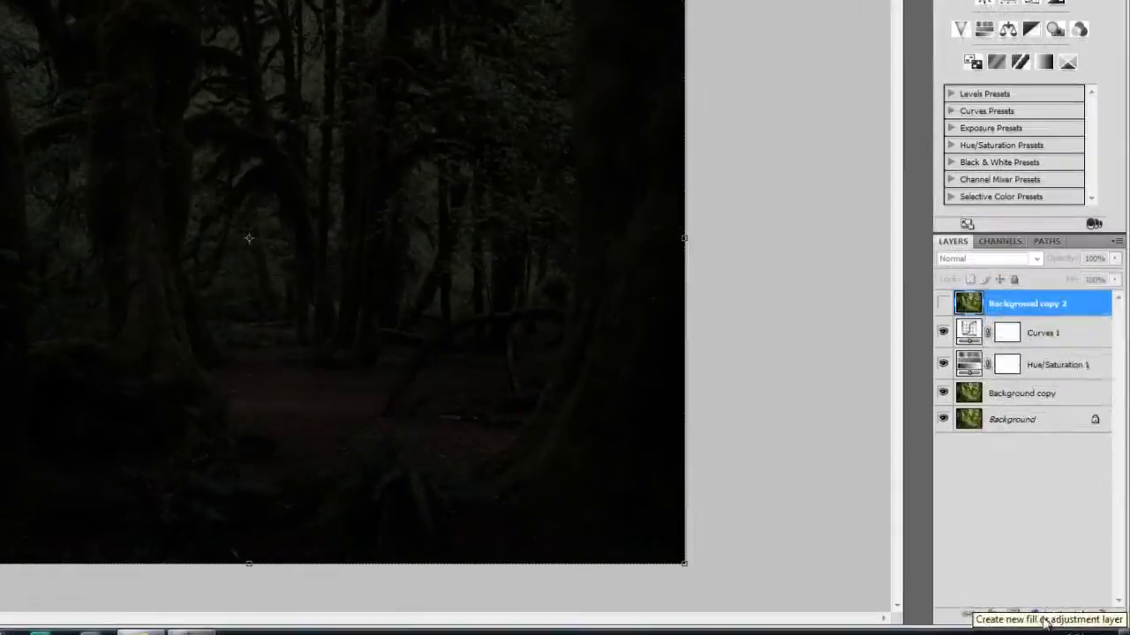
Add a Gradient Map with a lighter blue middle stop to tint the forest blue.
click(1063, 604)
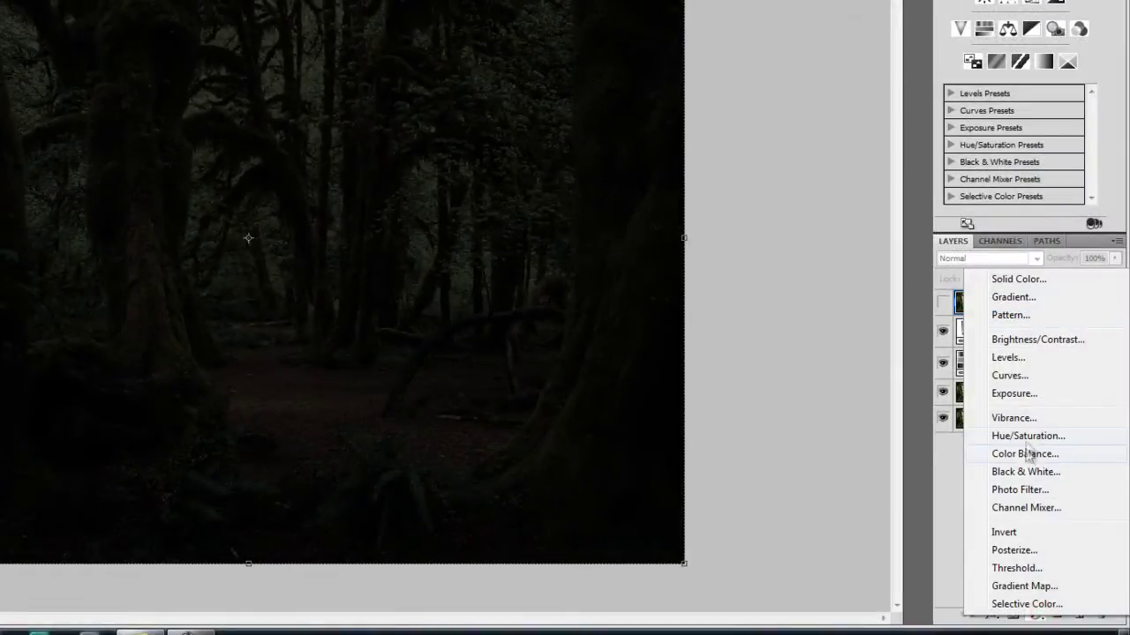
click(1018, 588)
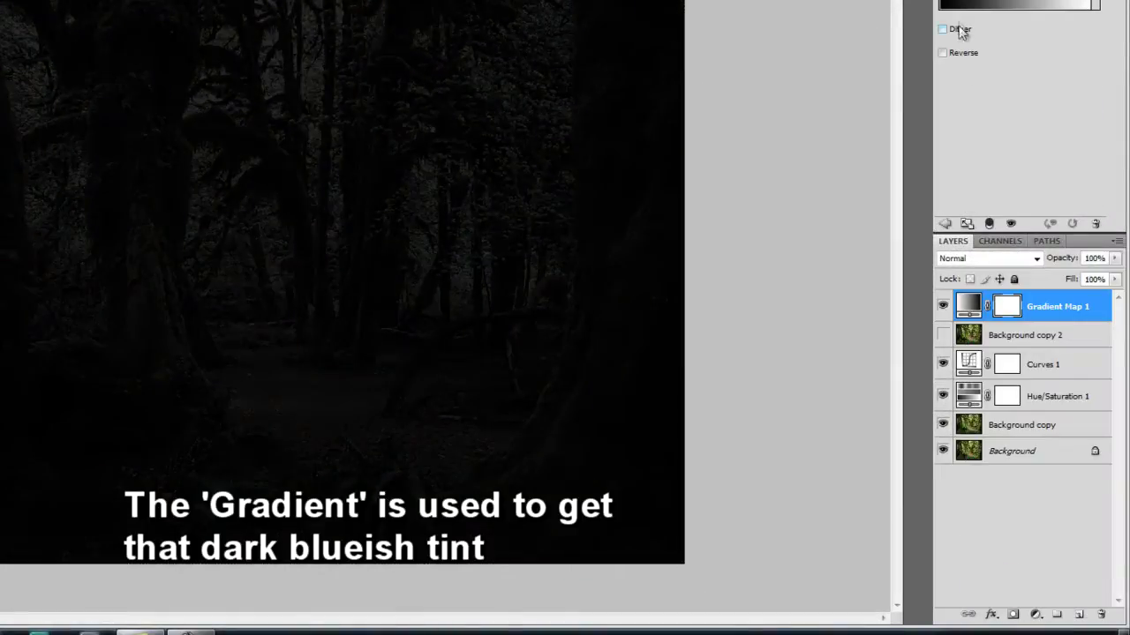
click(967, 5)
click(844, 268)
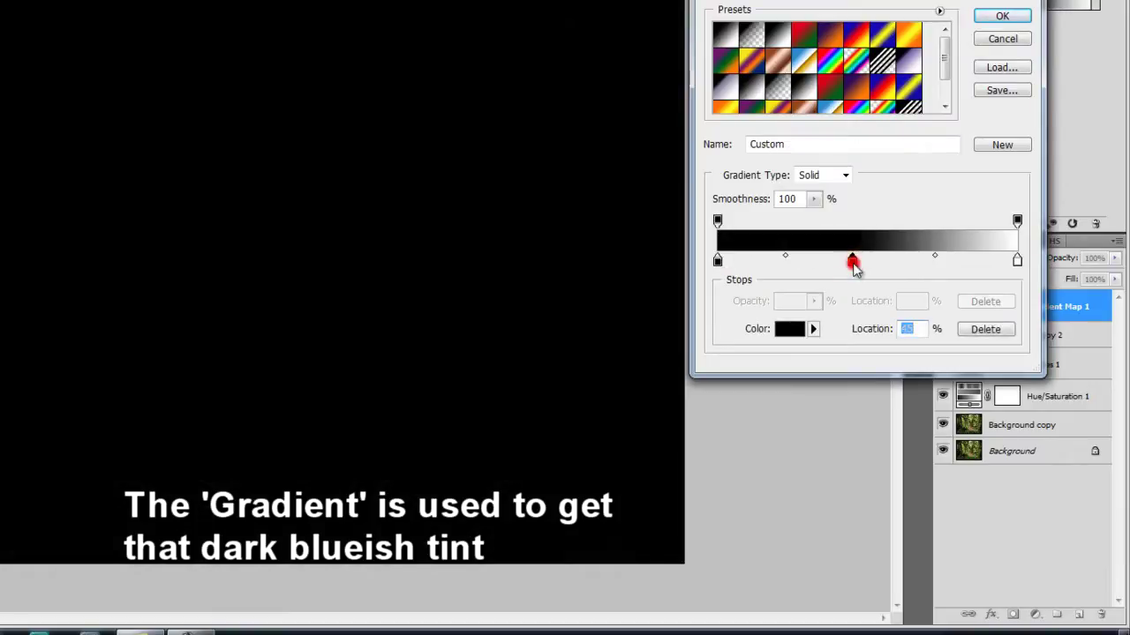
double_click(852, 259)
click(757, 449)
click(717, 428)
click(707, 397)
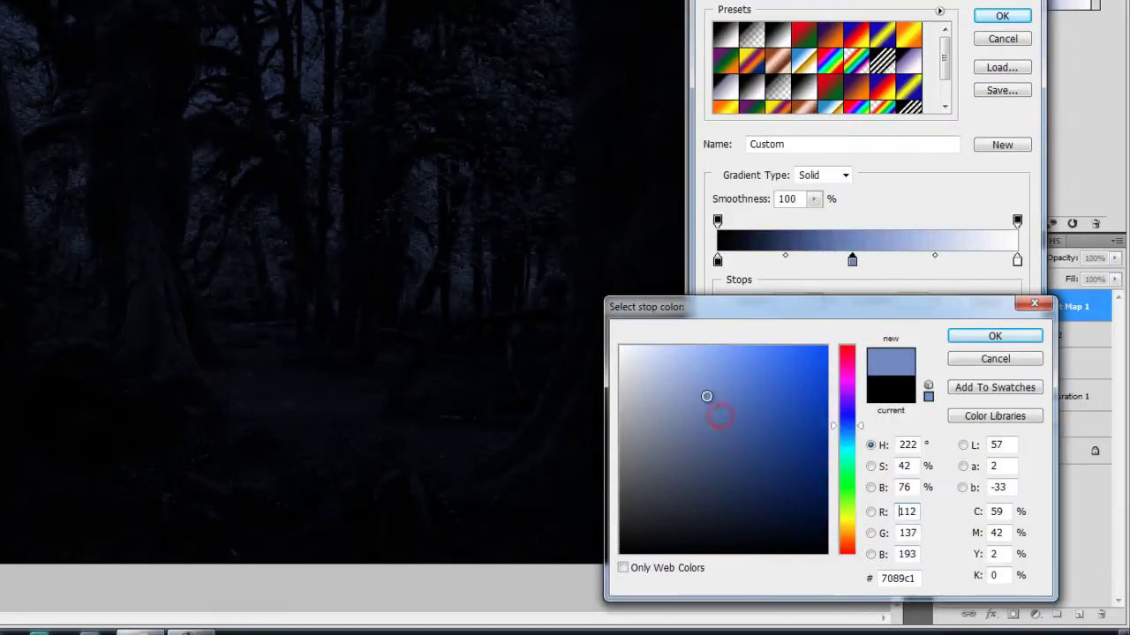
click(687, 407)
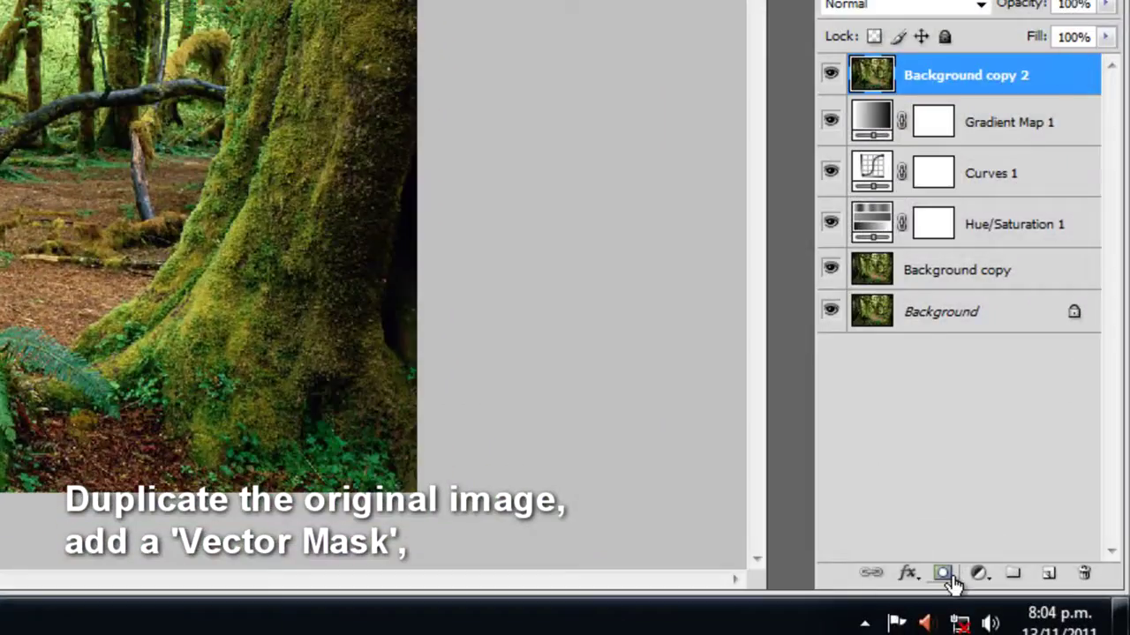
Add a layer mask to the bright copy and paint black to hide its left edge.
click(943, 574)
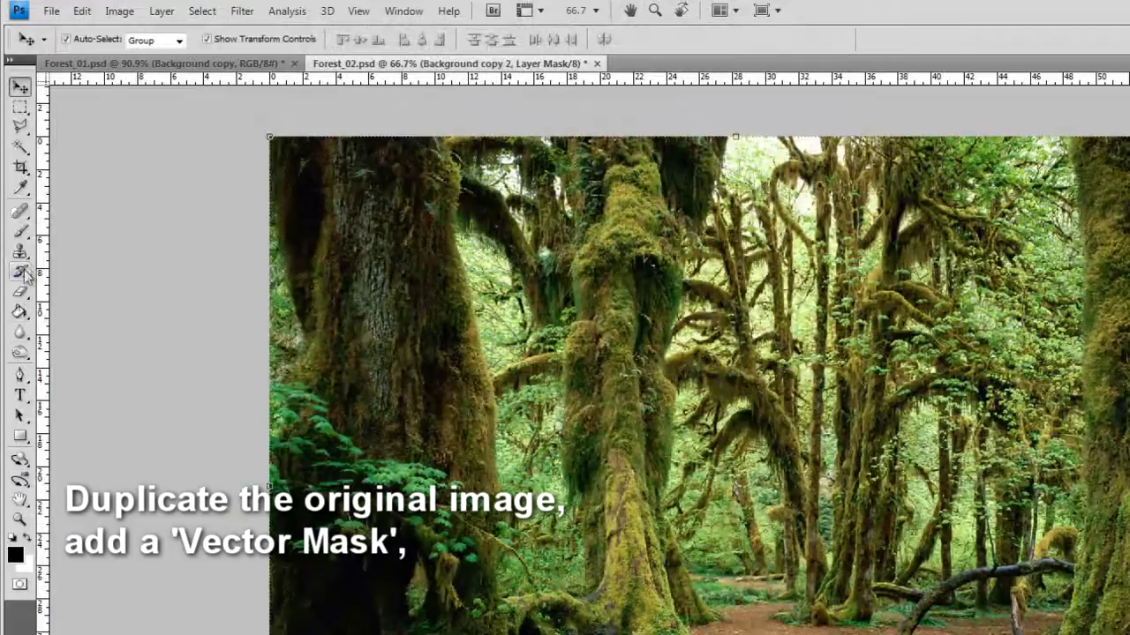
key(b)
click(15, 553)
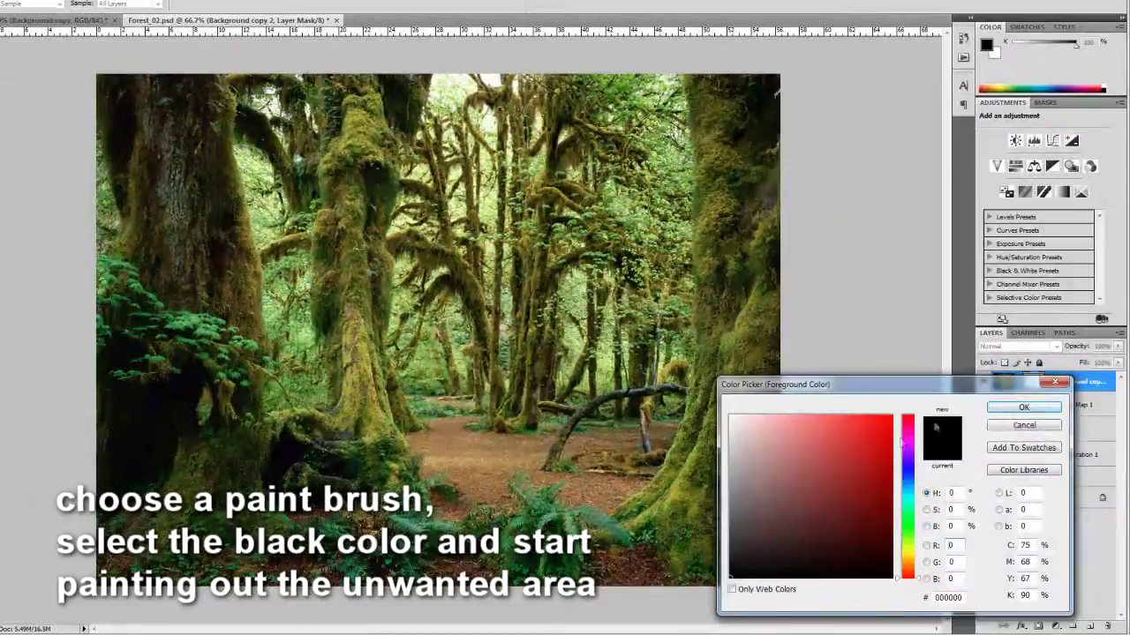
click(1008, 408)
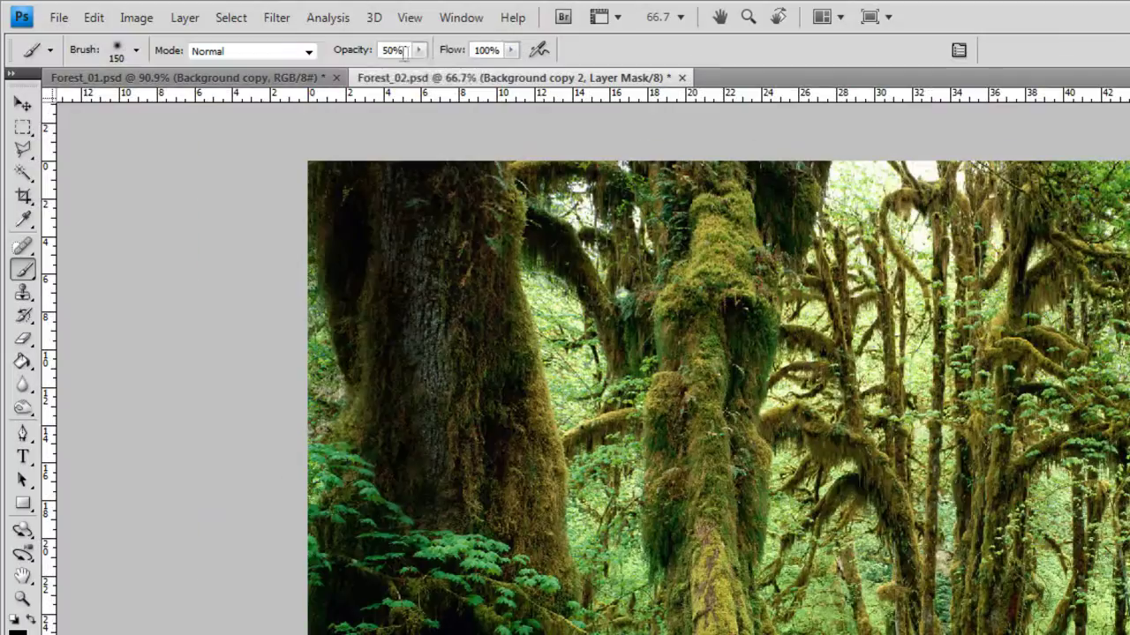
drag(445, 82, 481, 71)
drag(297, 253, 317, 459)
drag(374, 156, 389, 458)
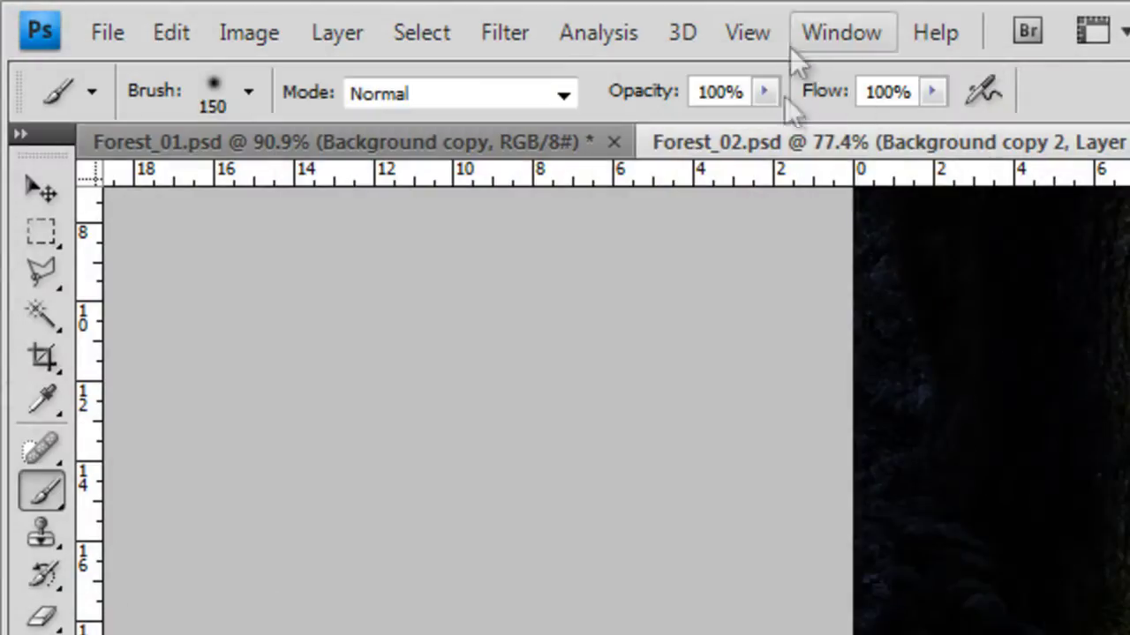
At 44% brush opacity, mask out the bottom edges and the right-hand tree trunk.
click(246, 29)
drag(247, 43, 211, 40)
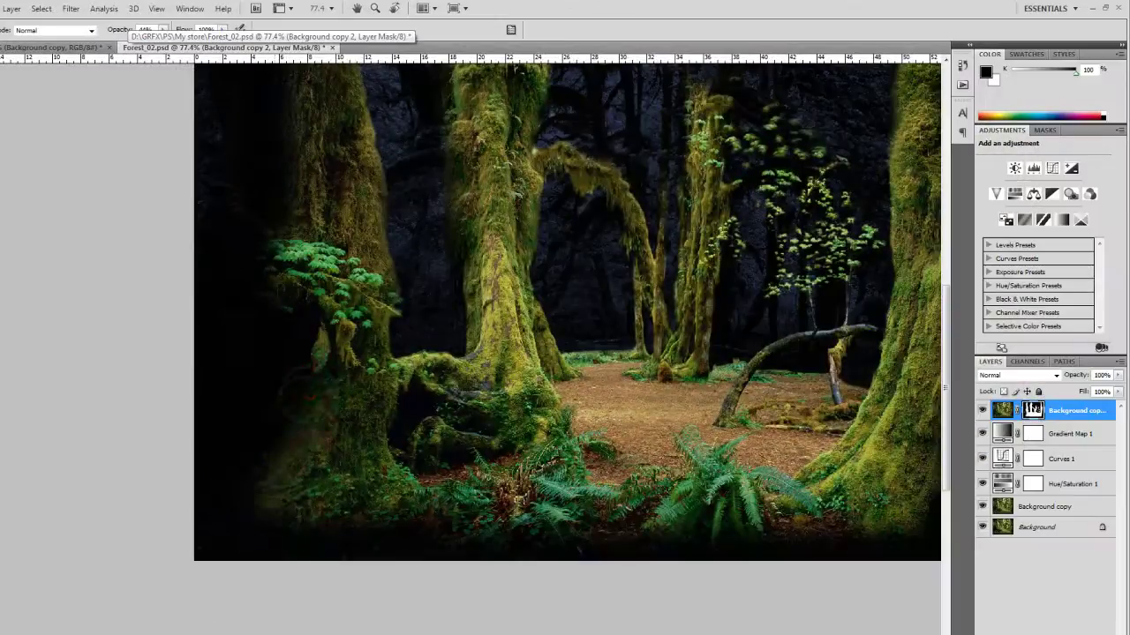
mouse_move(302, 395)
mouse_down()
mouse_move(303, 530)
mouse_move(767, 530)
mouse_up()
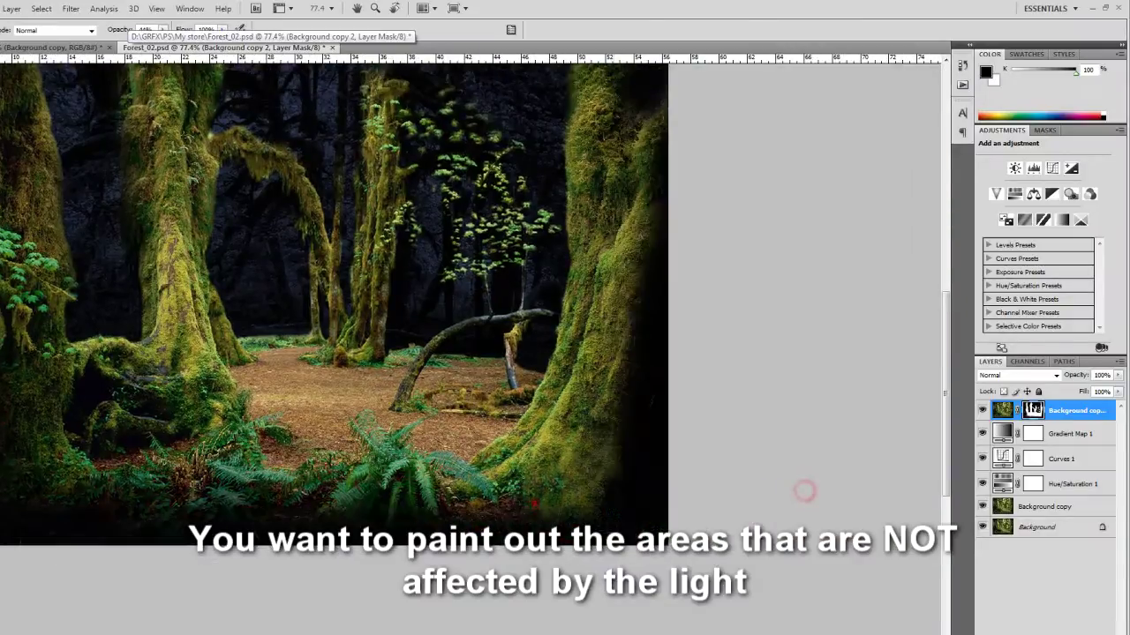
drag(582, 503, 649, 269)
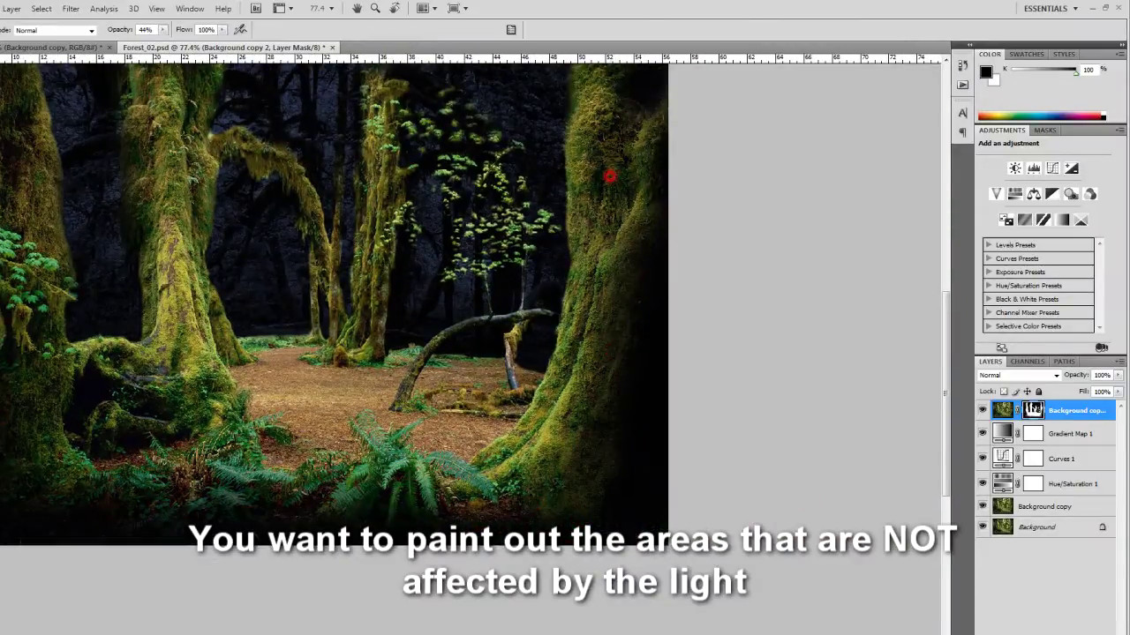
drag(610, 176, 622, 58)
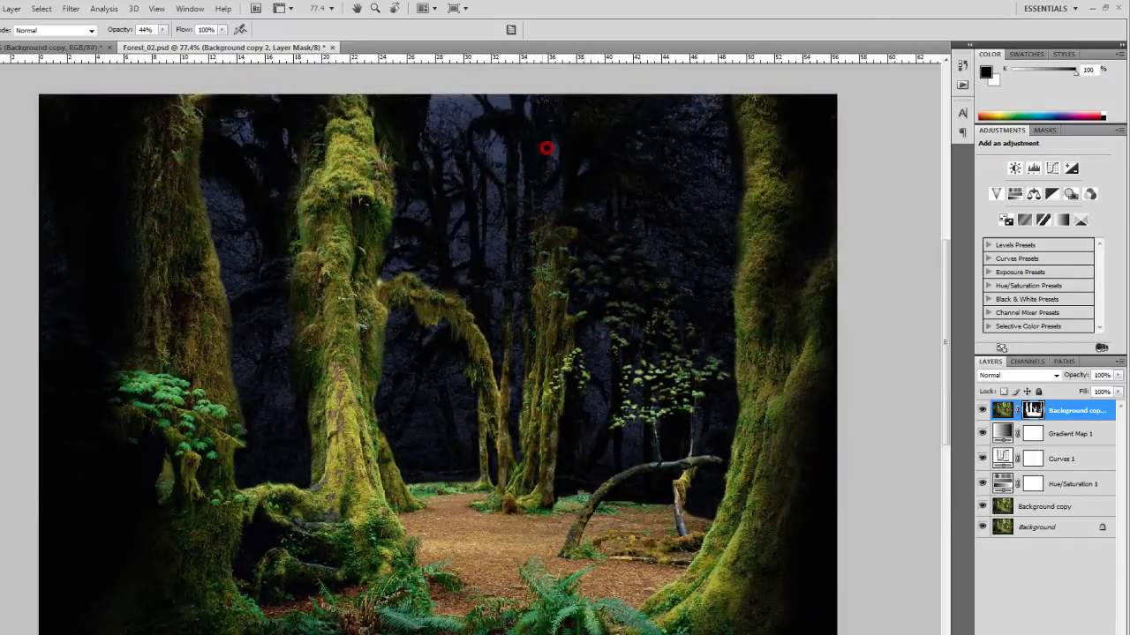
scroll(565, 442, up, 3)
drag(580, 462, 570, 83)
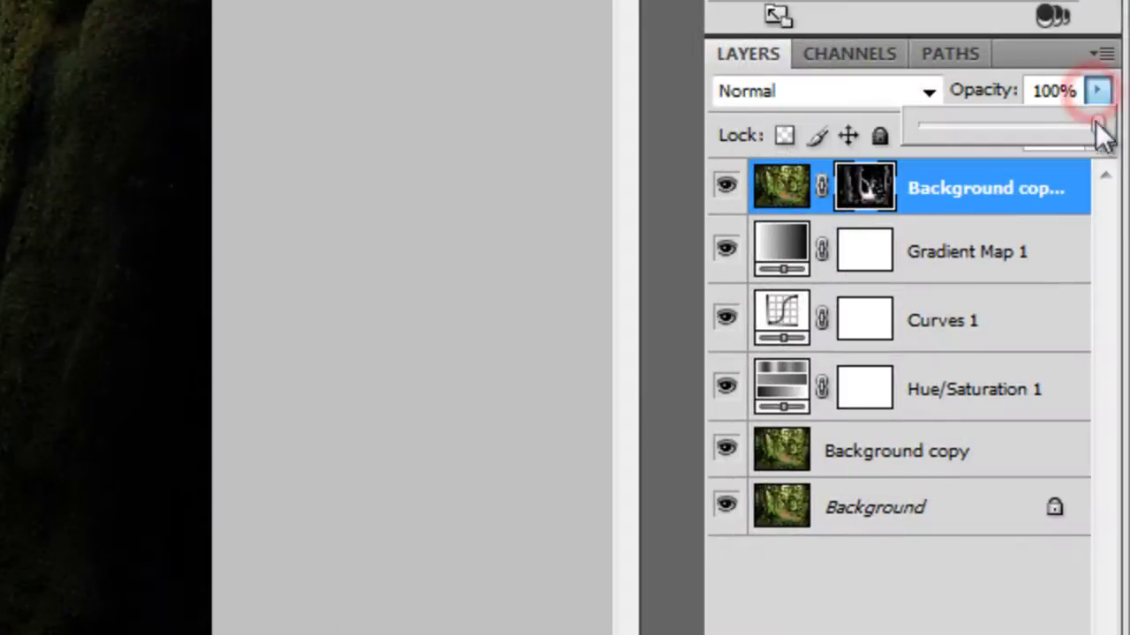
Lower the bright copy's opacity to 70% and shift its hue with reduced saturation.
drag(1115, 357, 1108, 358)
drag(1072, 169, 1101, 337)
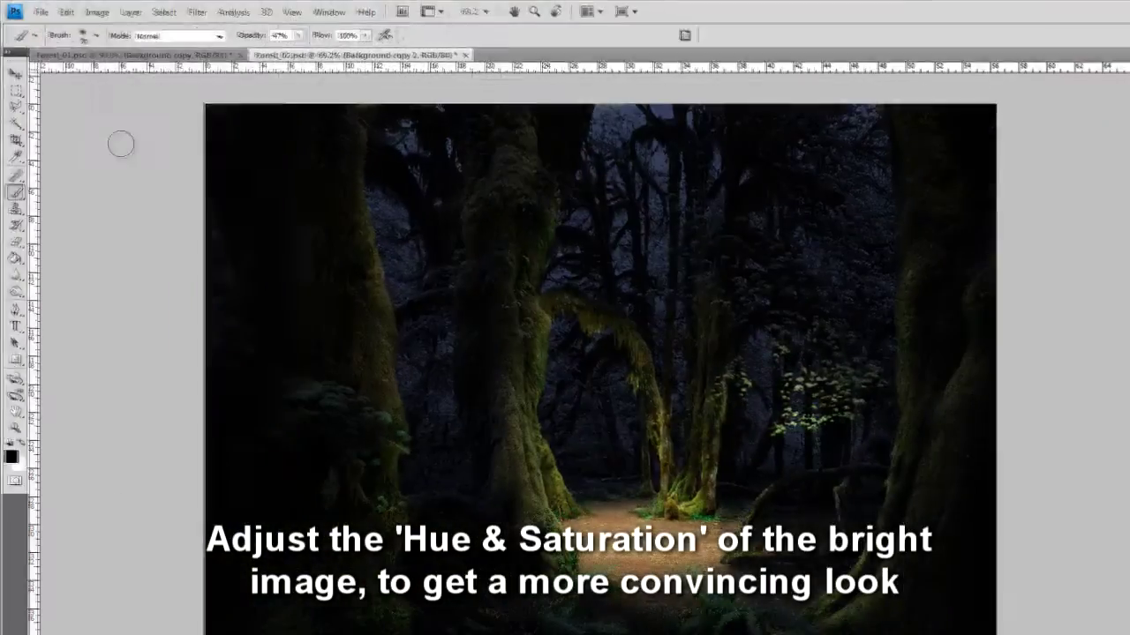
click(131, 12)
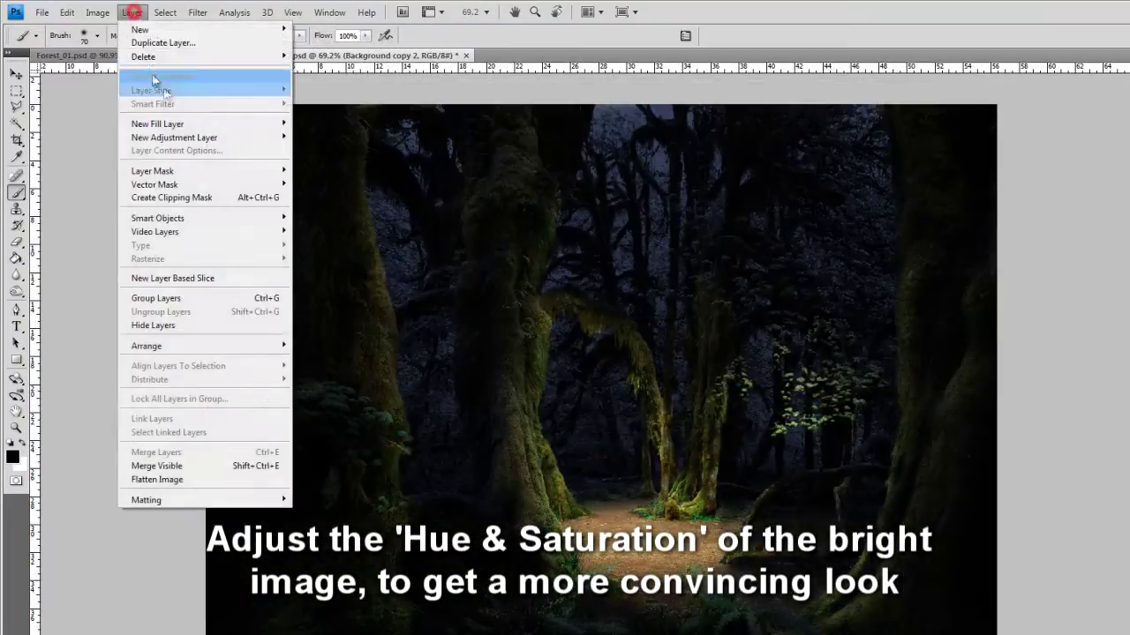
click(301, 139)
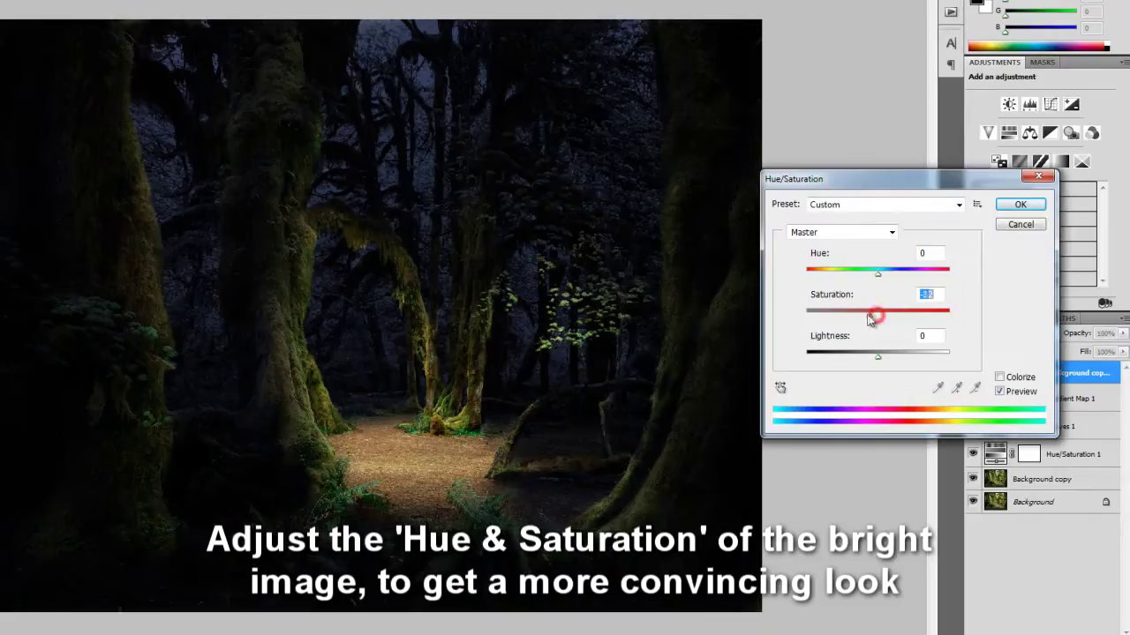
drag(869, 318, 844, 320)
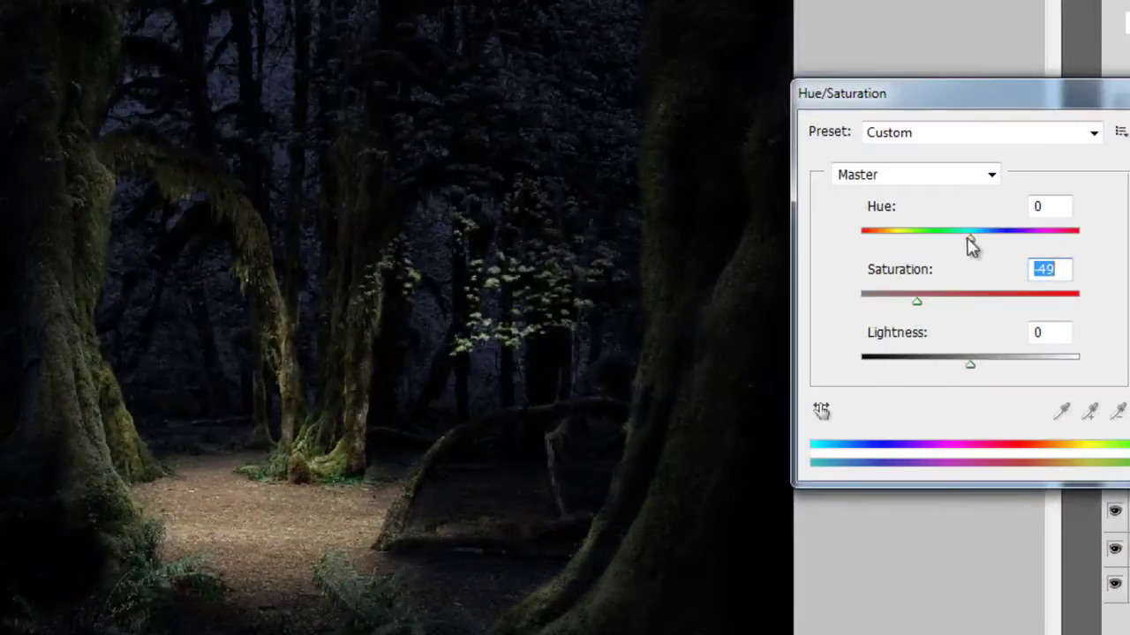
drag(876, 275, 854, 276)
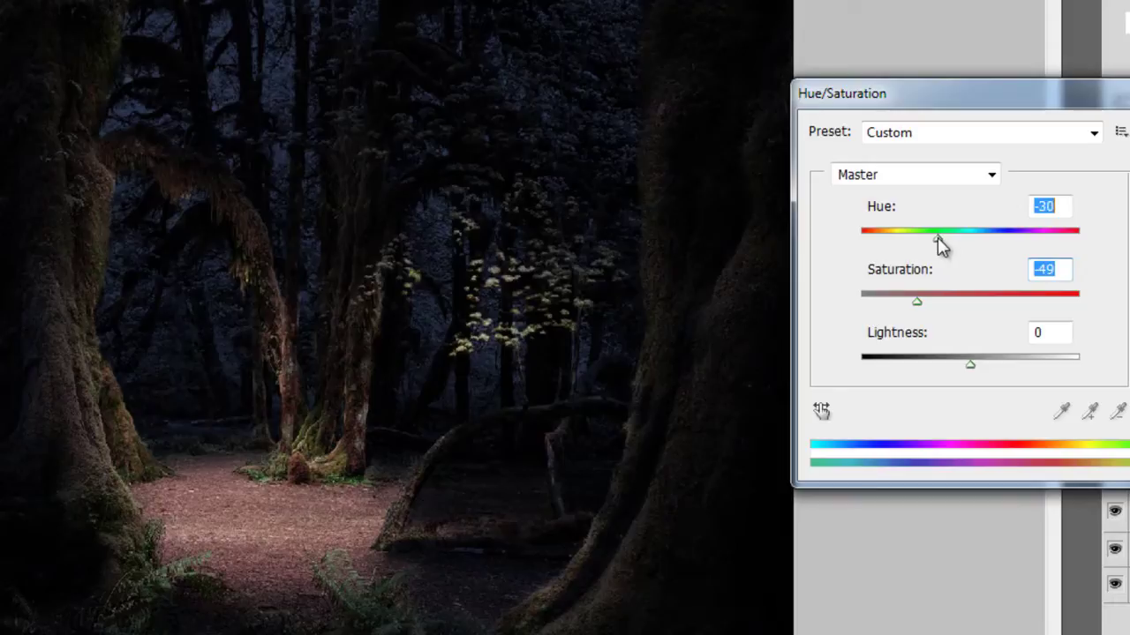
mouse_move(938, 237)
mouse_down()
mouse_move(1029, 244)
mouse_move(916, 257)
mouse_move(951, 256)
mouse_up()
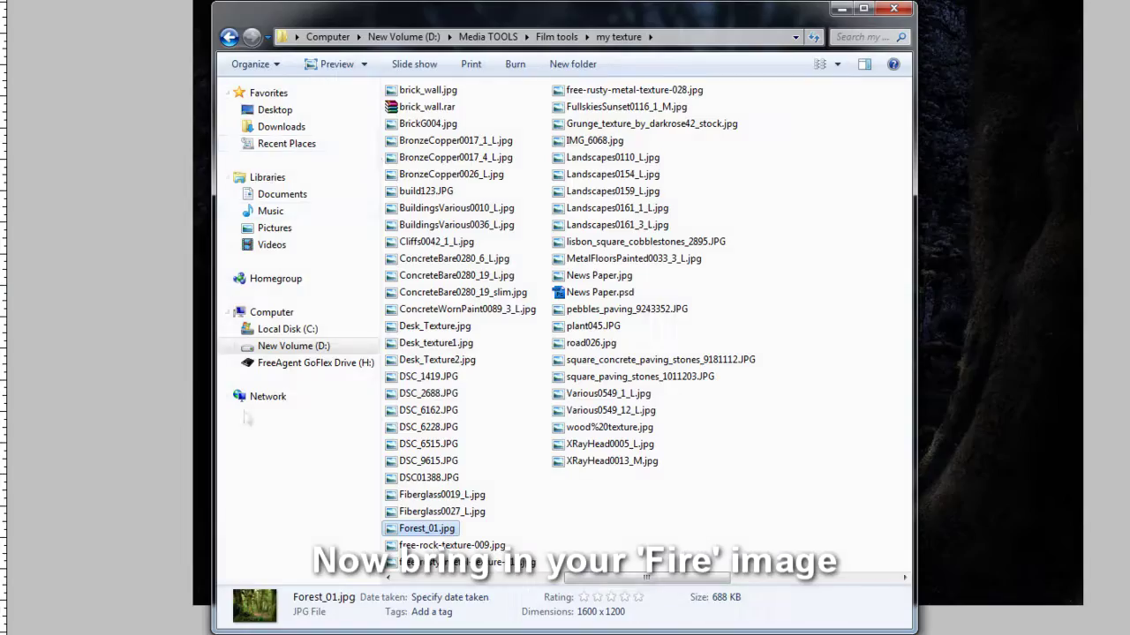
Browse to my texture > Fire > PNG and open Flame_07.png.
click(556, 36)
double_click(454, 123)
double_click(418, 171)
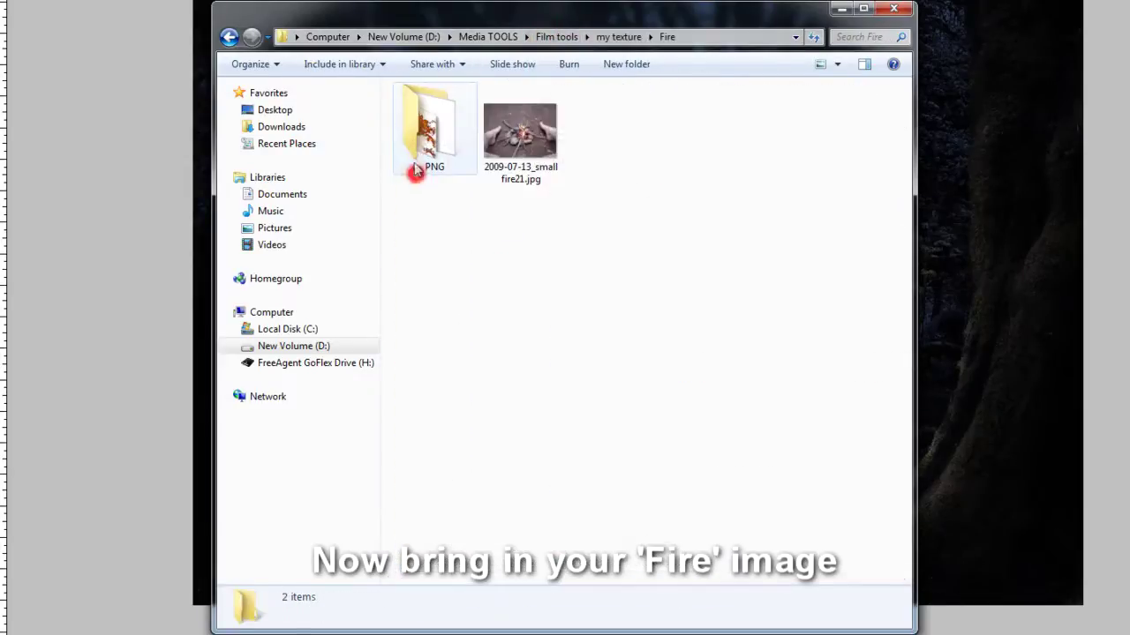
click(431, 137)
double_click(431, 137)
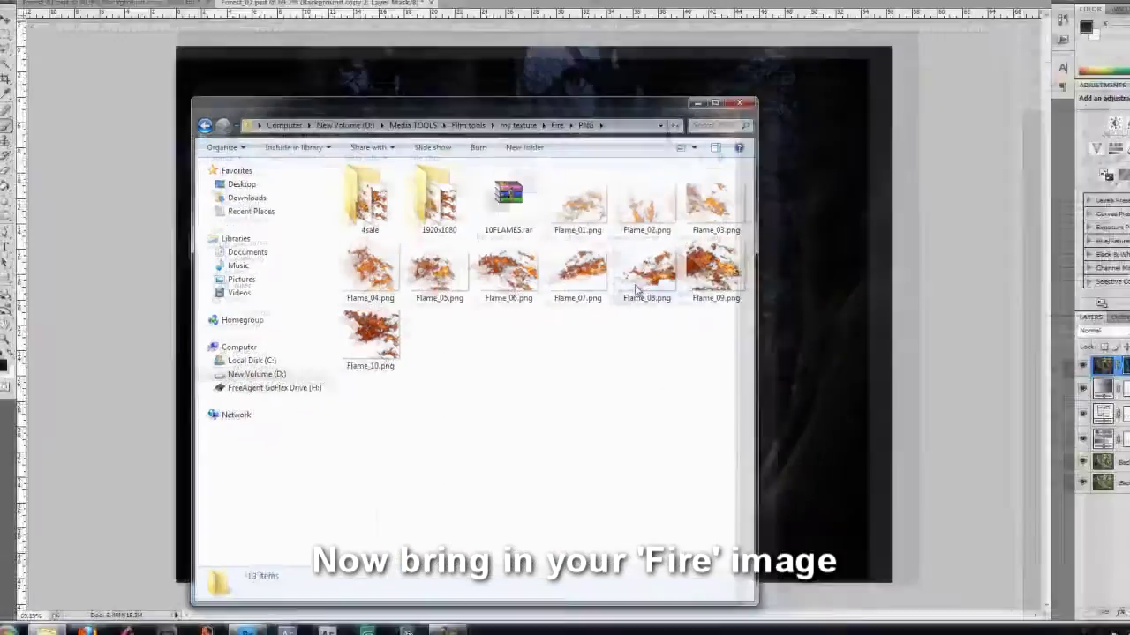
click(540, 296)
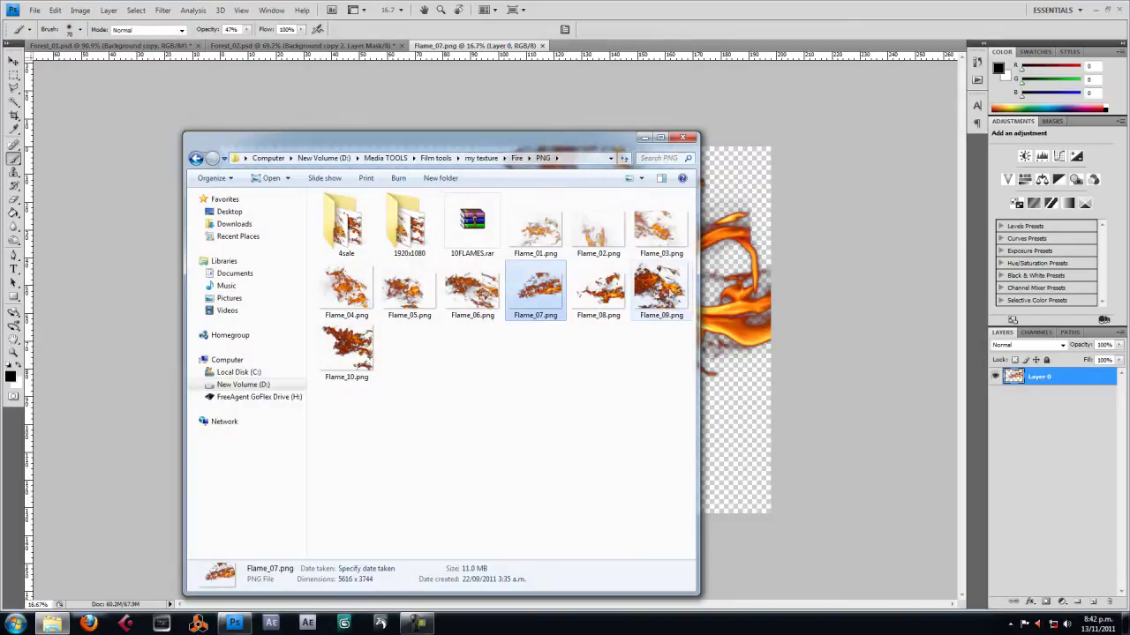
Open Flame_09.png and drag the flame into the forest document with the Move tool.
double_click(661, 289)
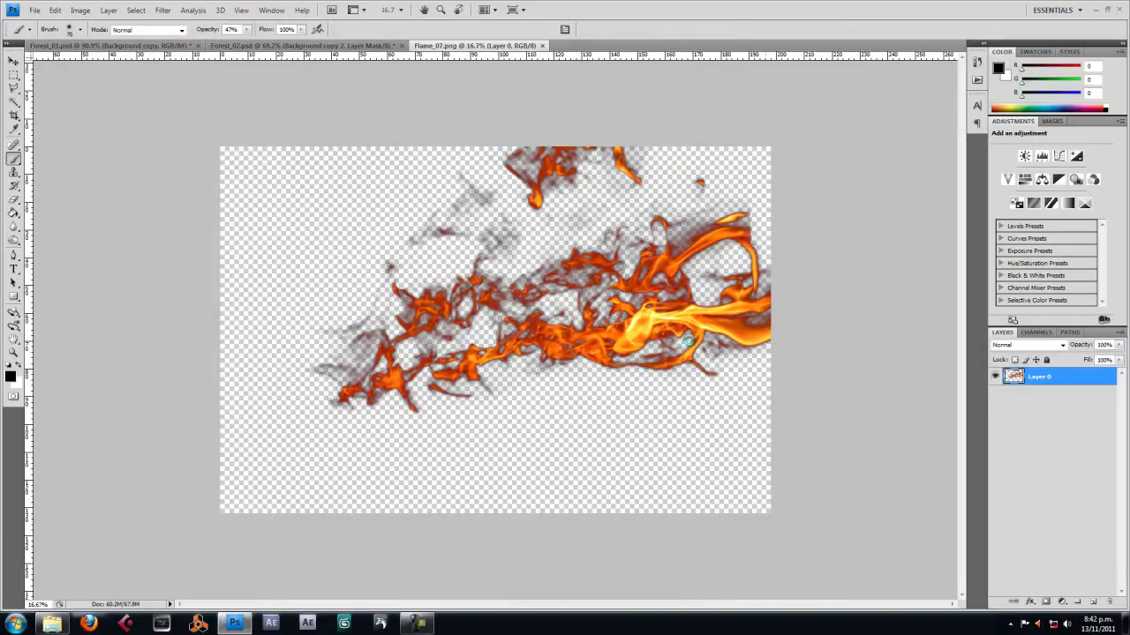
key(v)
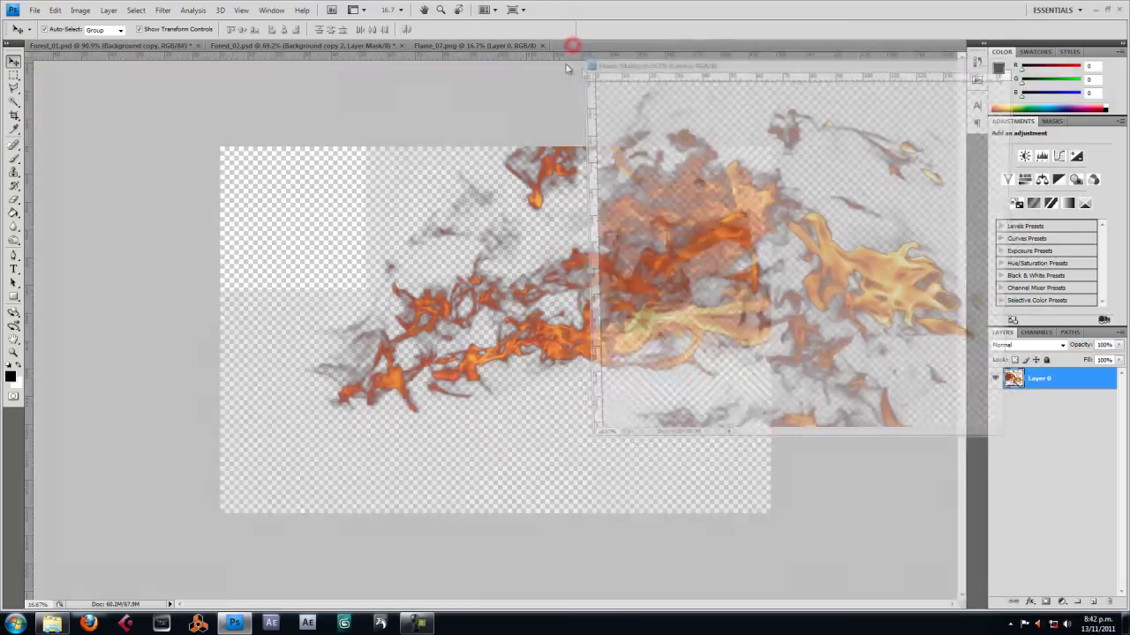
drag(615, 45, 509, 43)
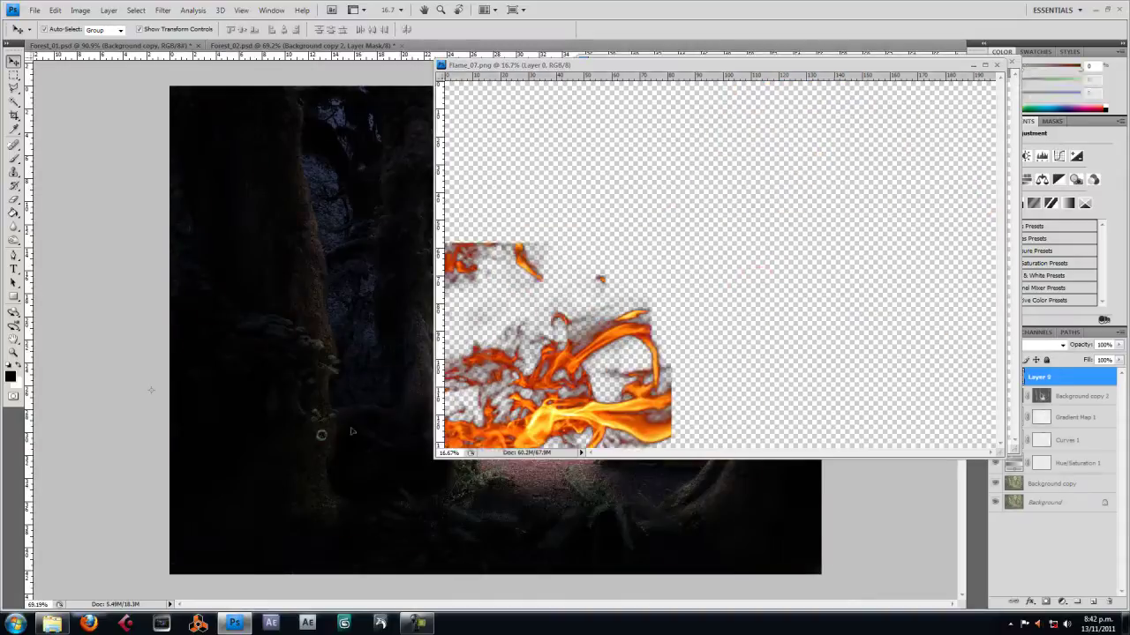
drag(711, 311, 370, 335)
click(974, 65)
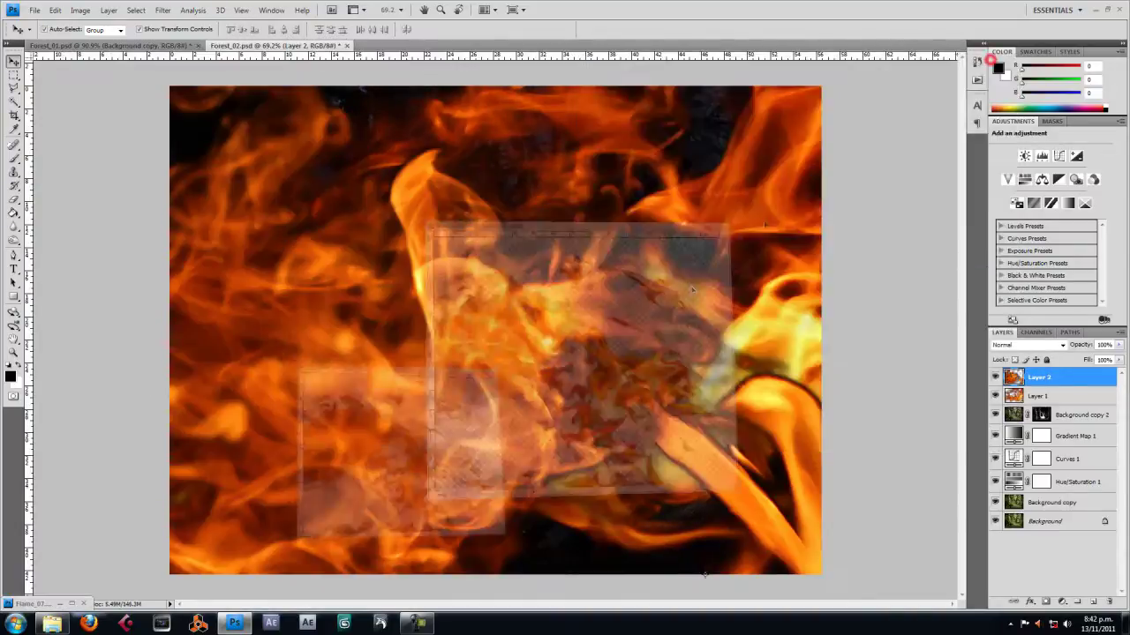
Free Transform the new fire layer, shrinking it toward the centre of the forest.
key(ctrl+t)
key(ctrl+0)
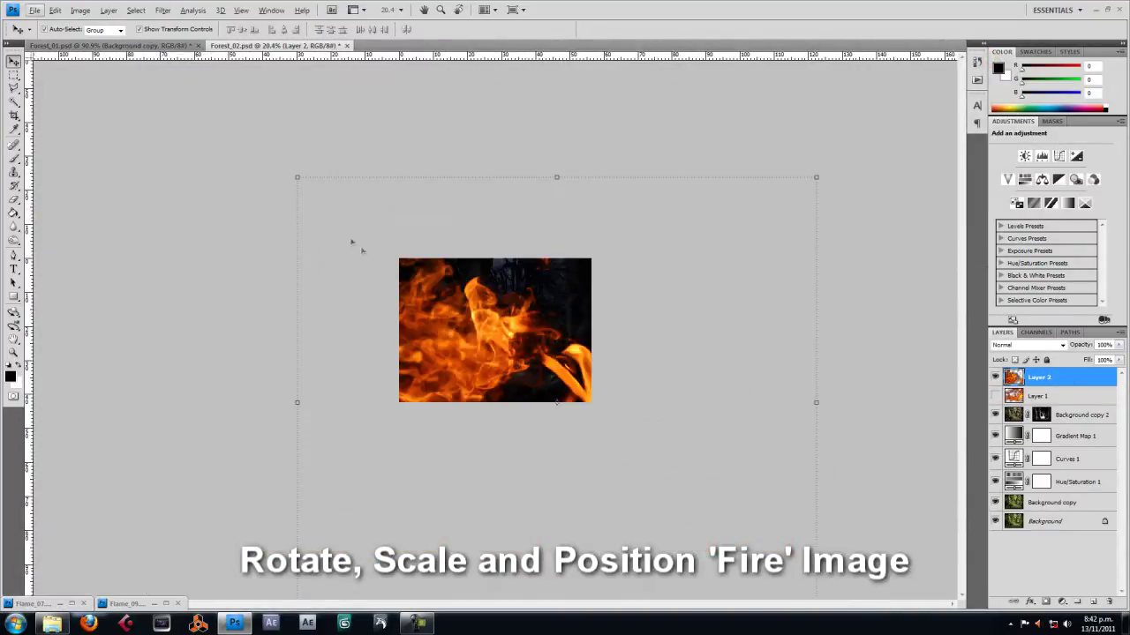
drag(297, 177, 478, 316)
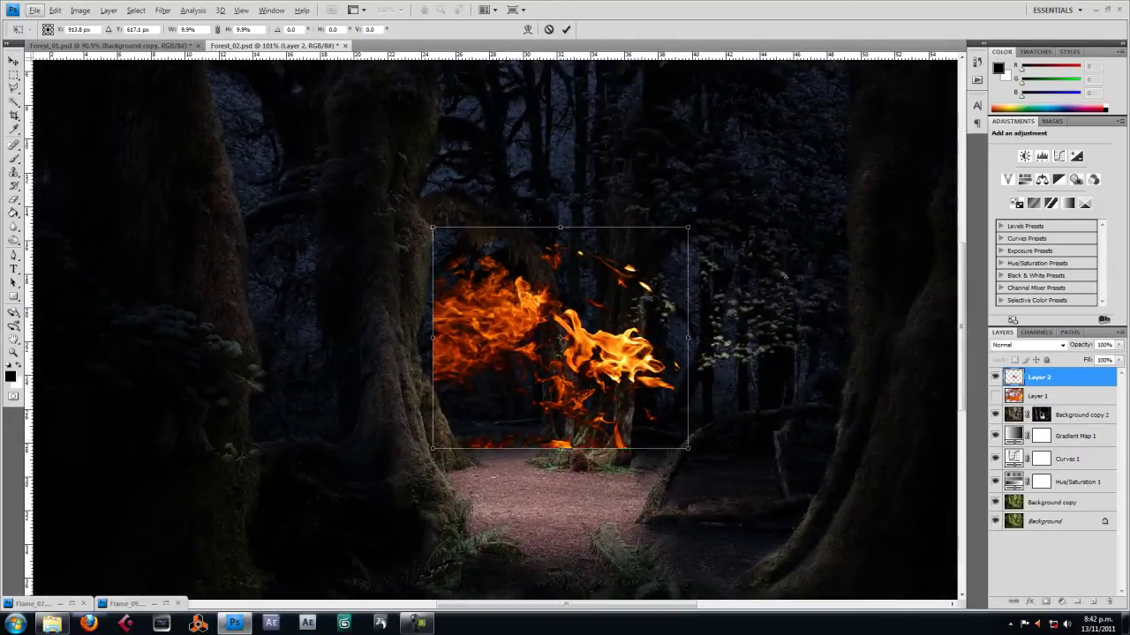
Rotate and shrink the flames onto the clearing, then raise the Levels white input to 190.
drag(705, 231, 415, 232)
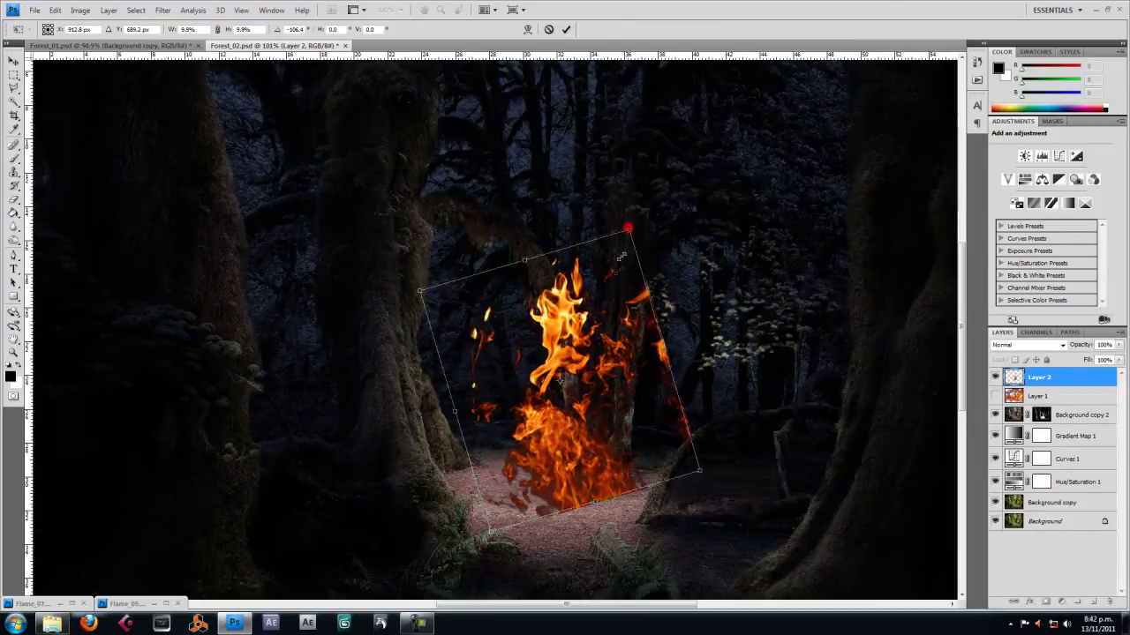
drag(629, 189, 597, 371)
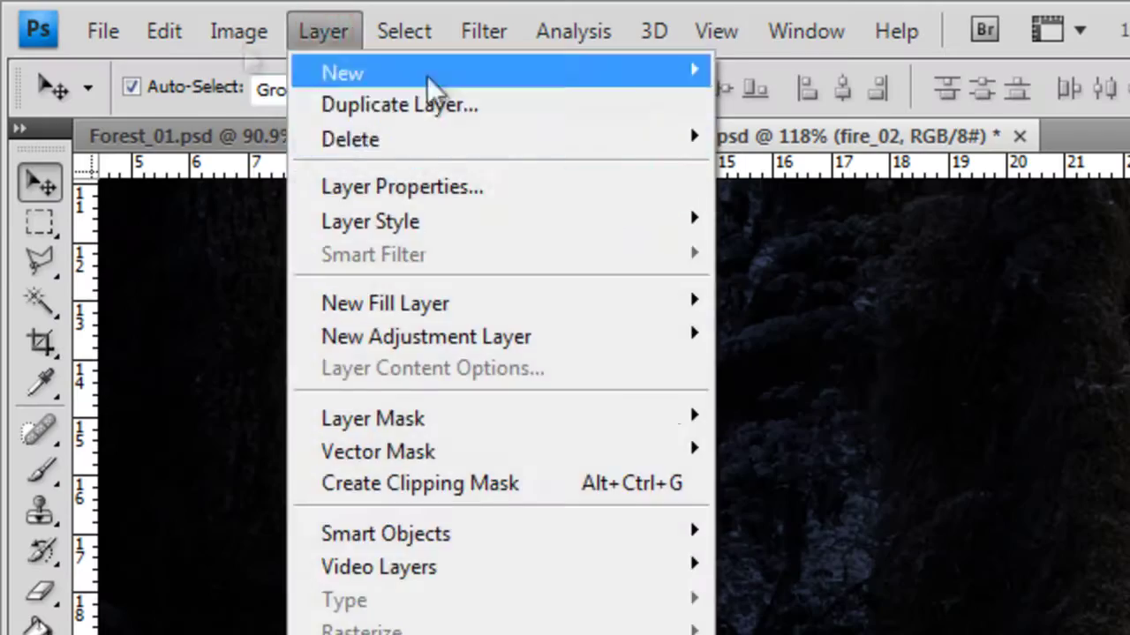
click(639, 153)
drag(826, 252, 732, 267)
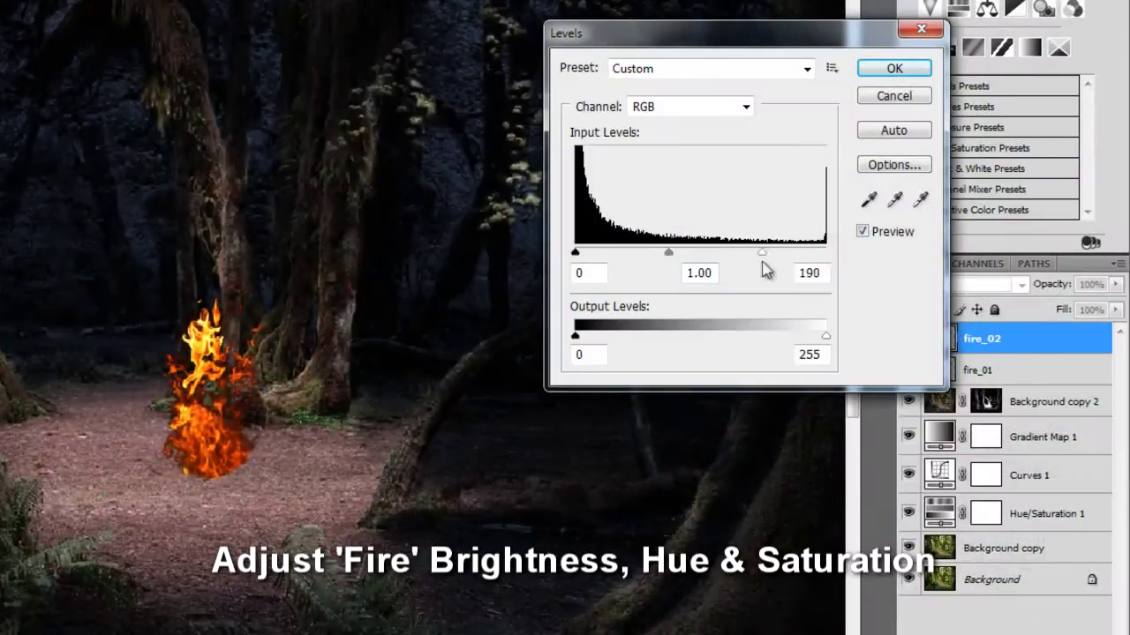
Apply the Levels change and brighten the fire with an upward-bent Curves adjustment.
key(Return)
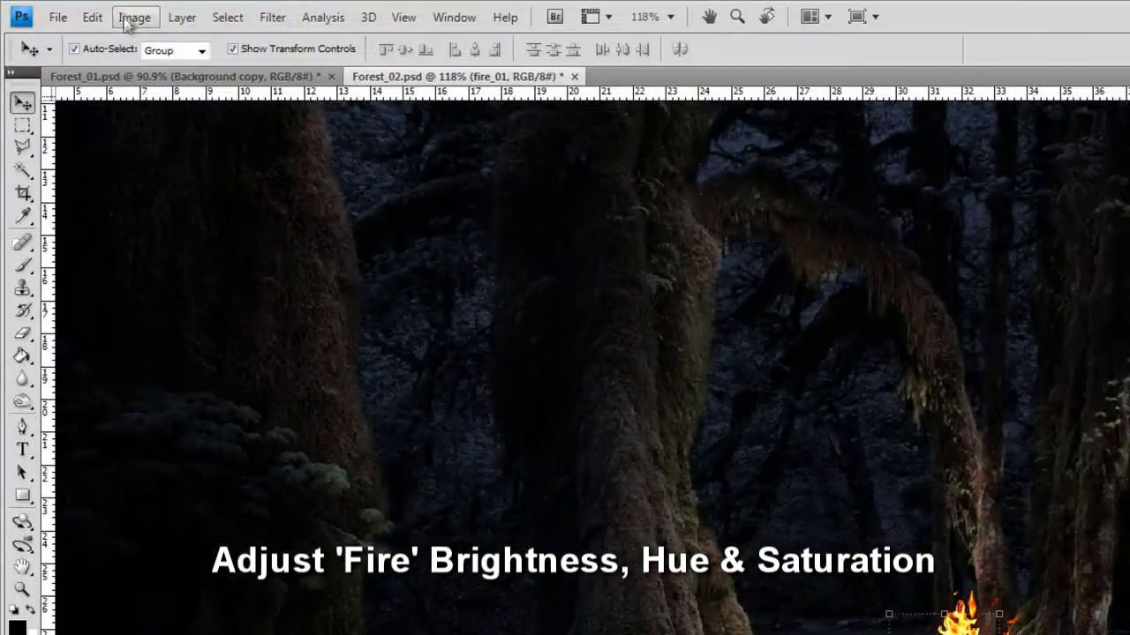
click(134, 18)
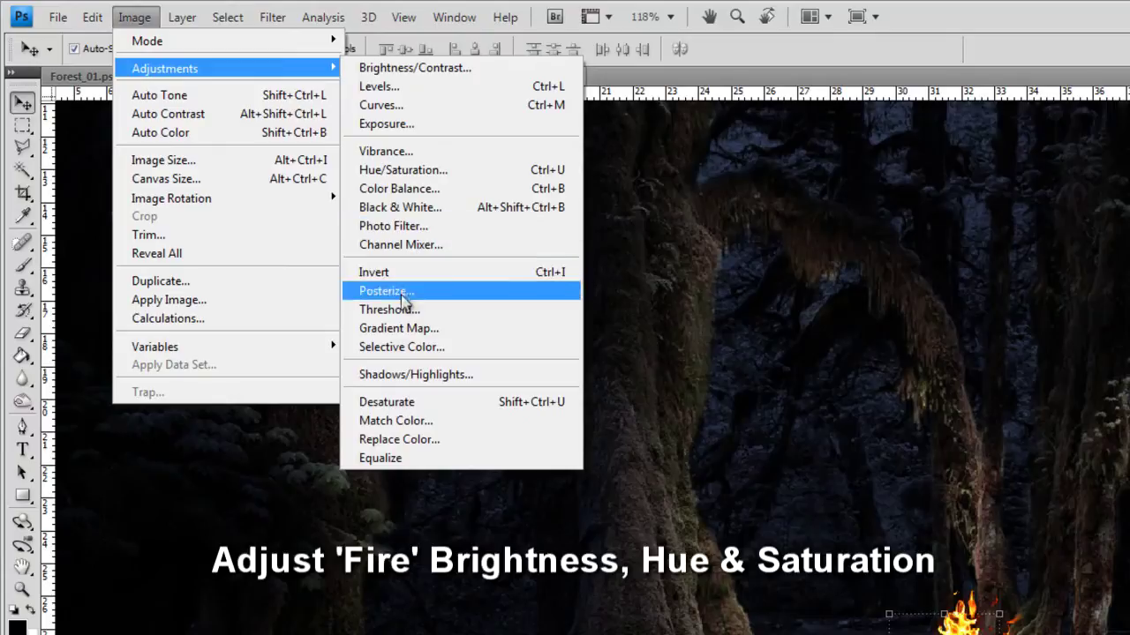
click(379, 100)
drag(870, 251, 870, 212)
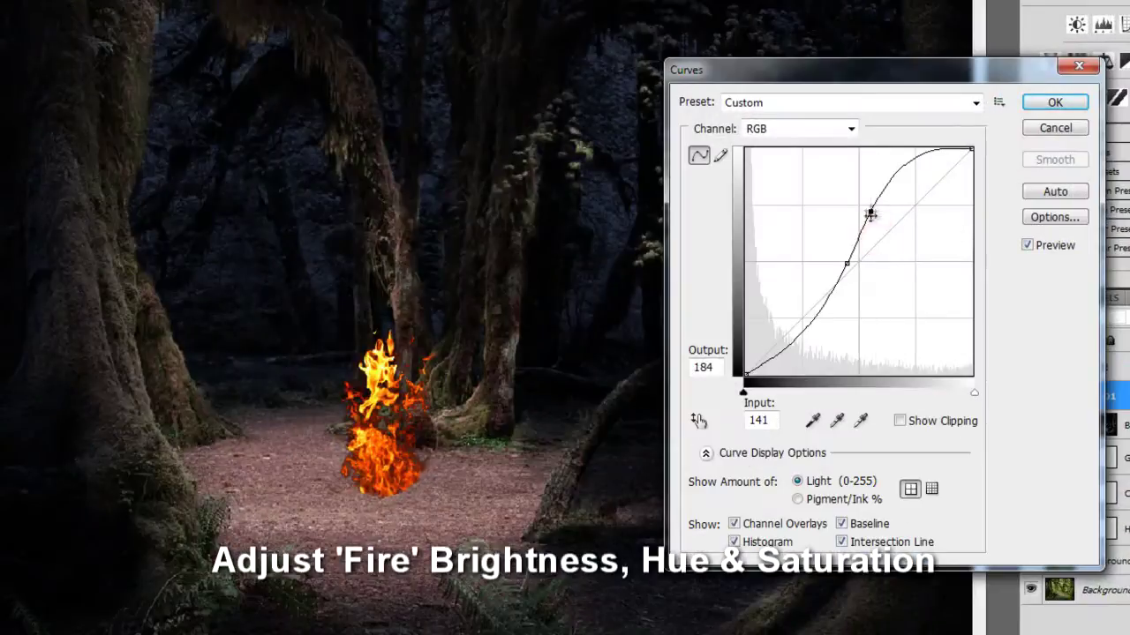
drag(840, 265, 826, 254)
drag(870, 212, 853, 188)
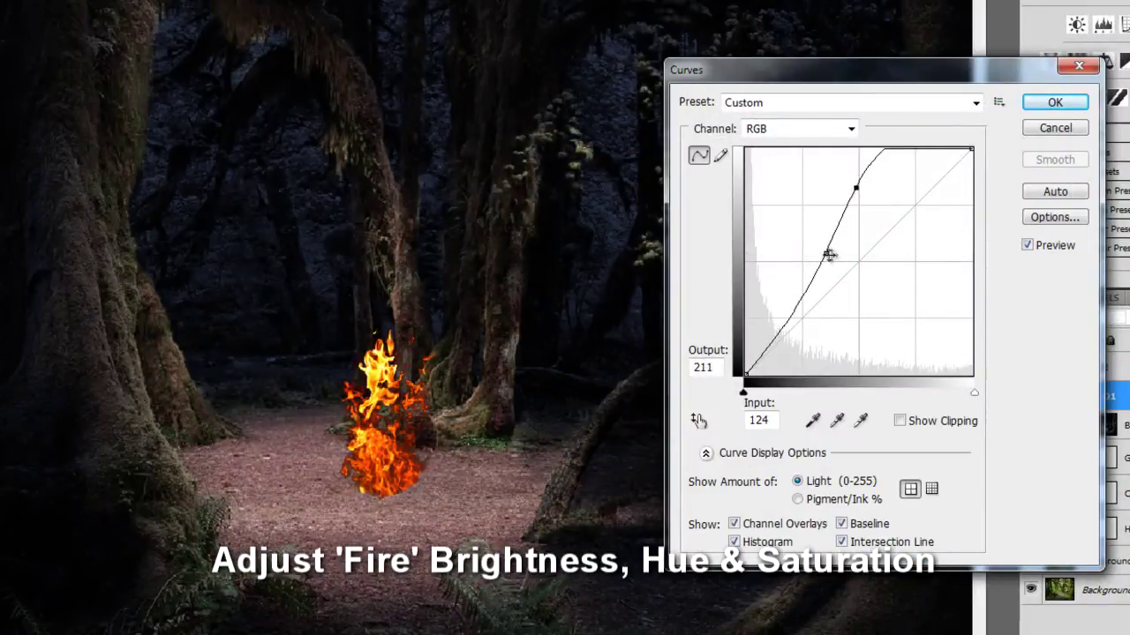
drag(829, 255, 808, 239)
click(846, 181)
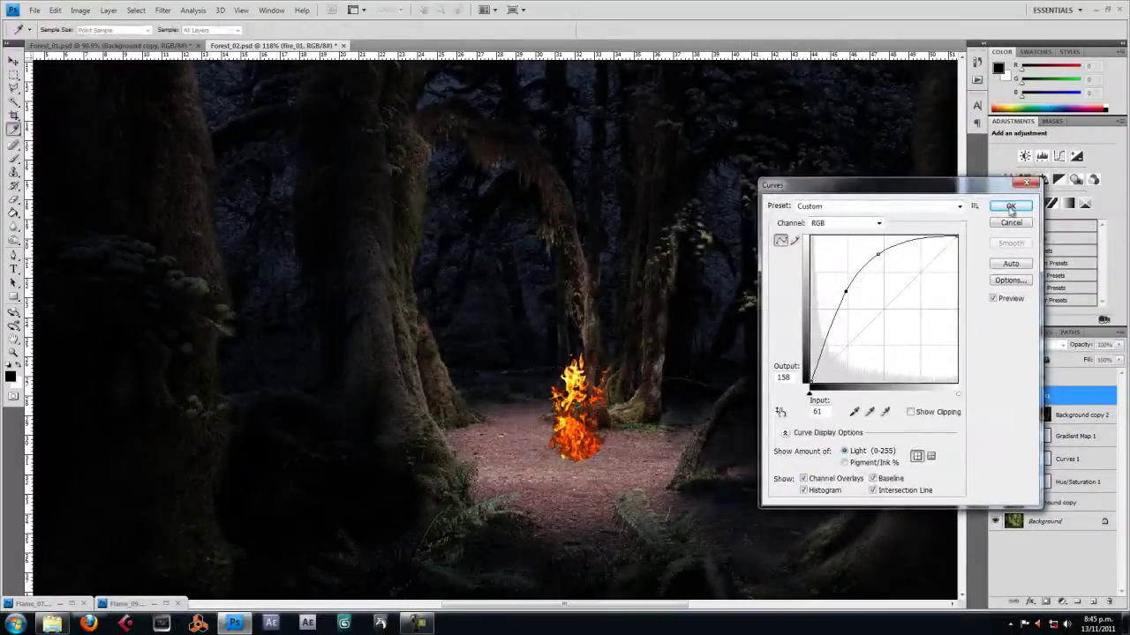
click(1010, 206)
Duplicate both fire layers, merge the copies with Ctrl+E, and adjust their Hue/Saturation.
shift+click(1043, 378)
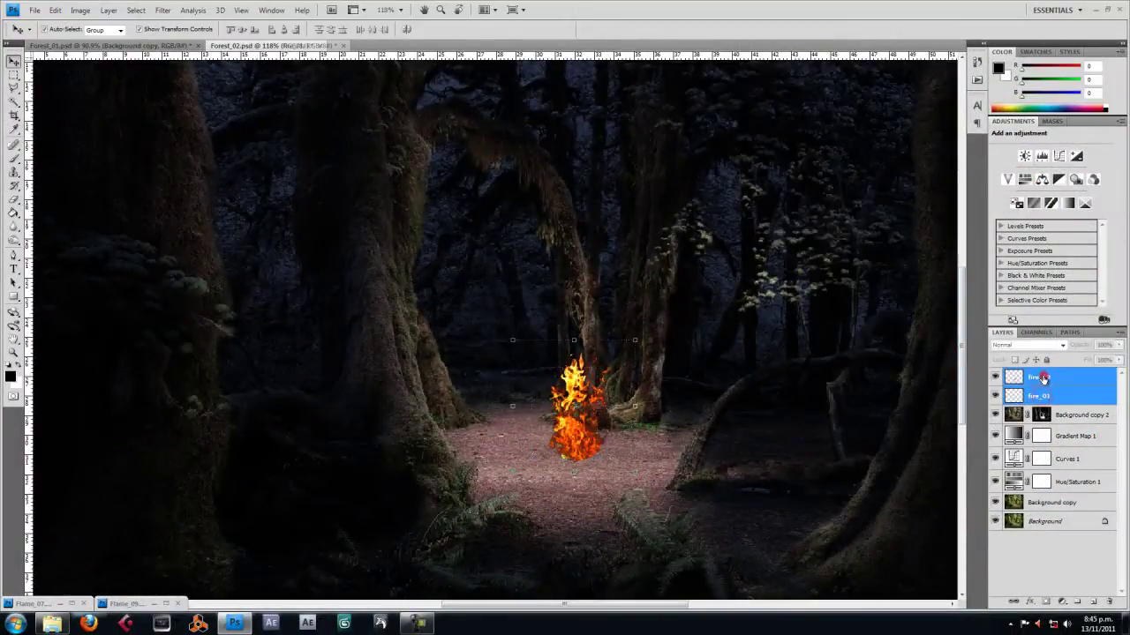
right_click(1043, 378)
click(1038, 142)
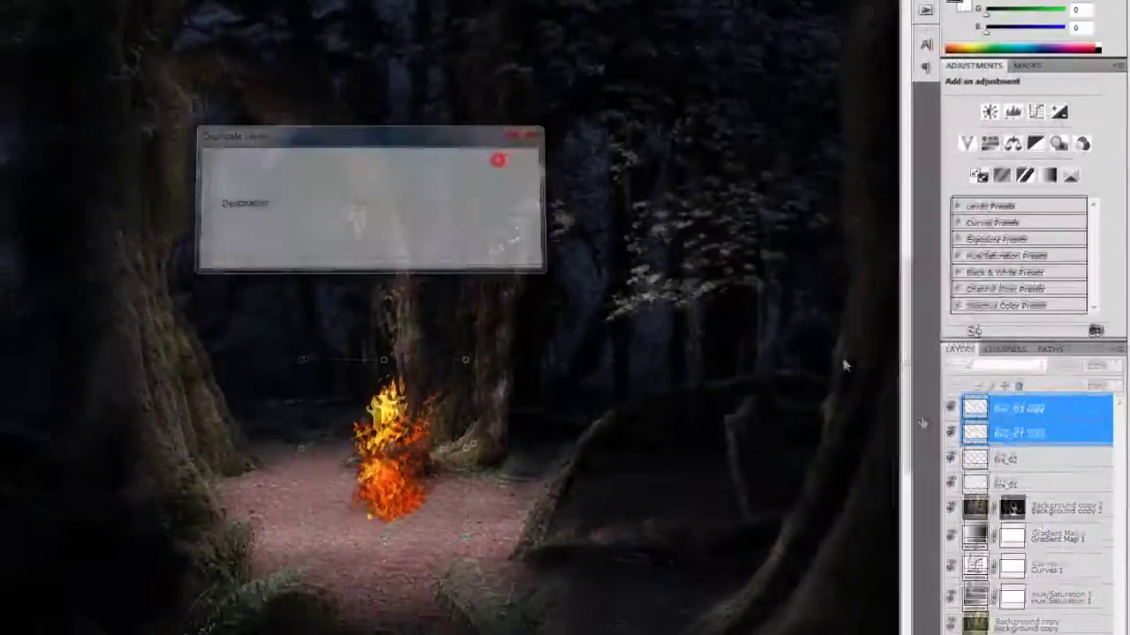
key(Return)
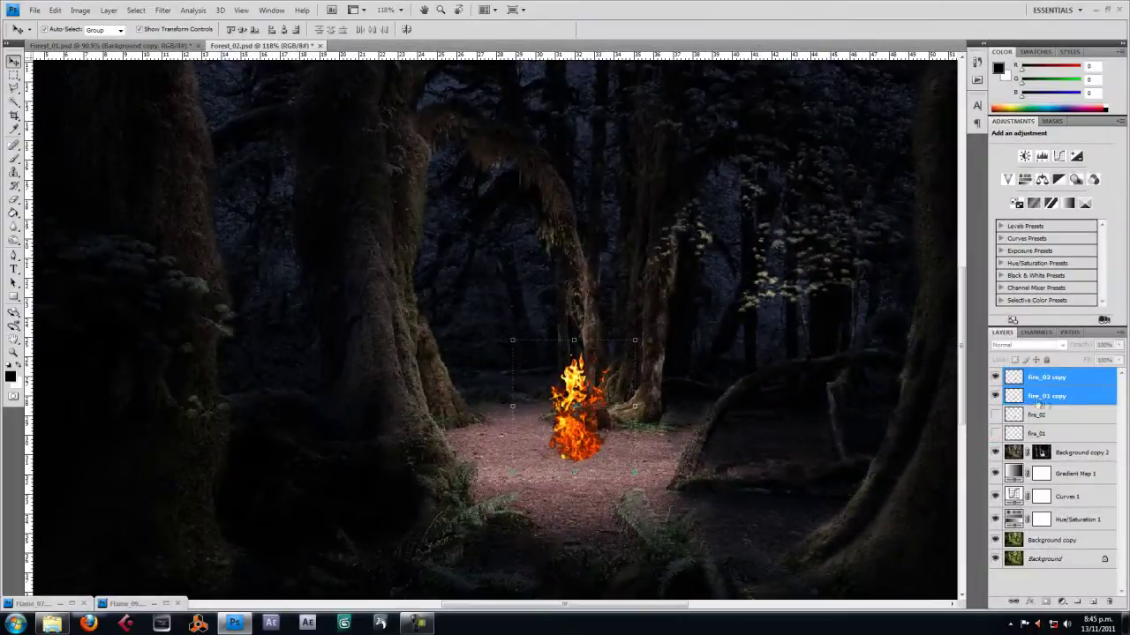
key(ctrl+e)
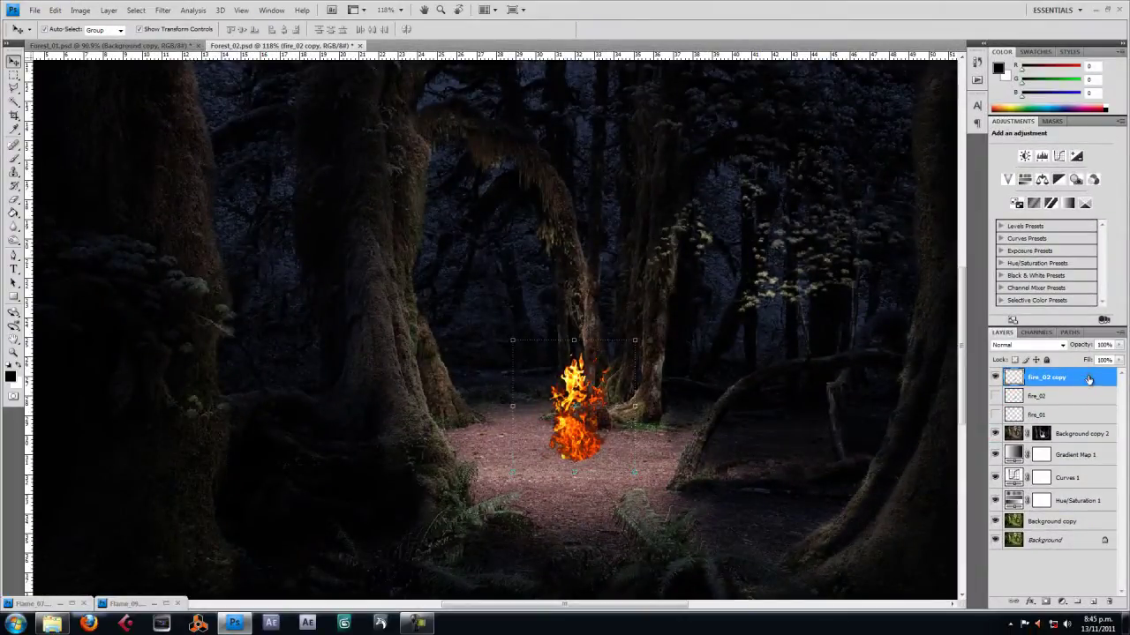
click(108, 10)
mouse_move(80, 9)
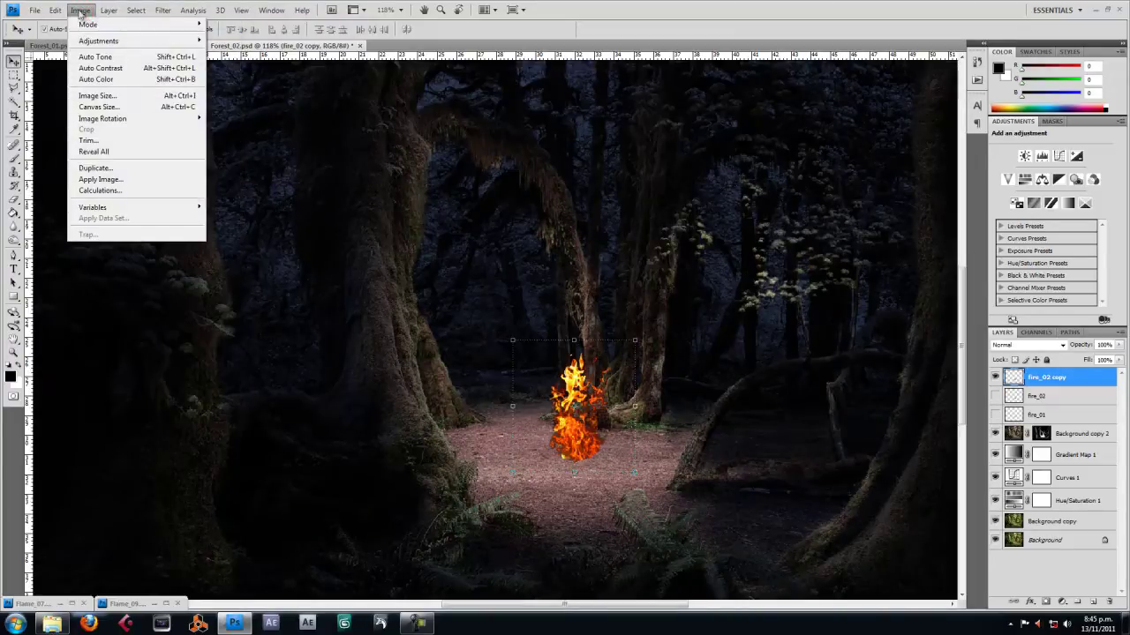
click(235, 101)
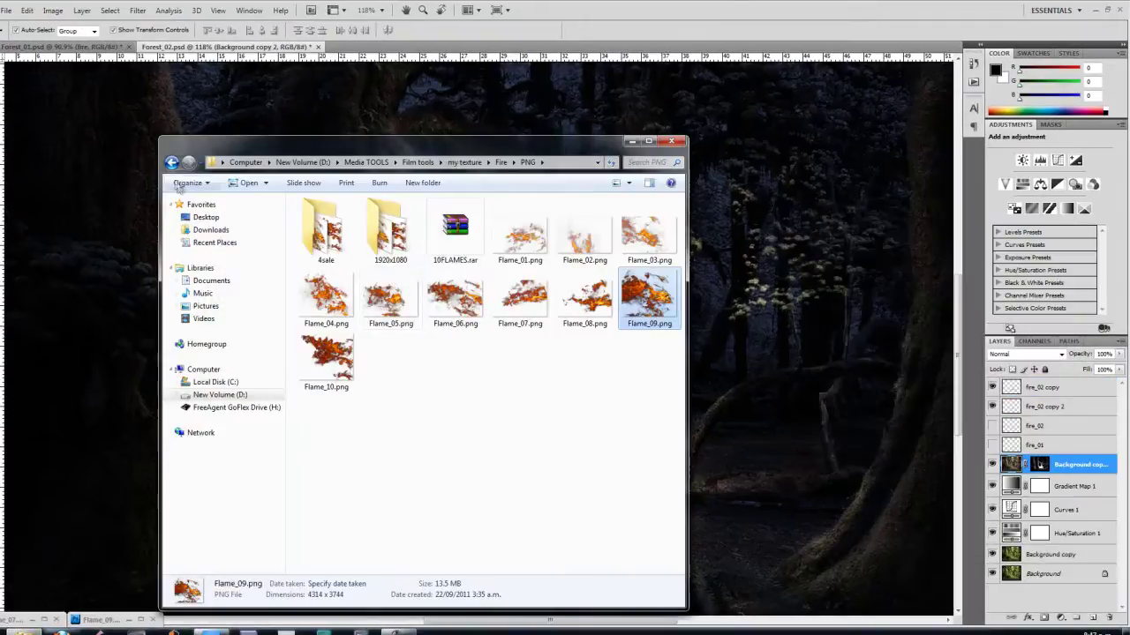
Open the campfire logs photo from the Fire folder.
click(171, 162)
click(382, 237)
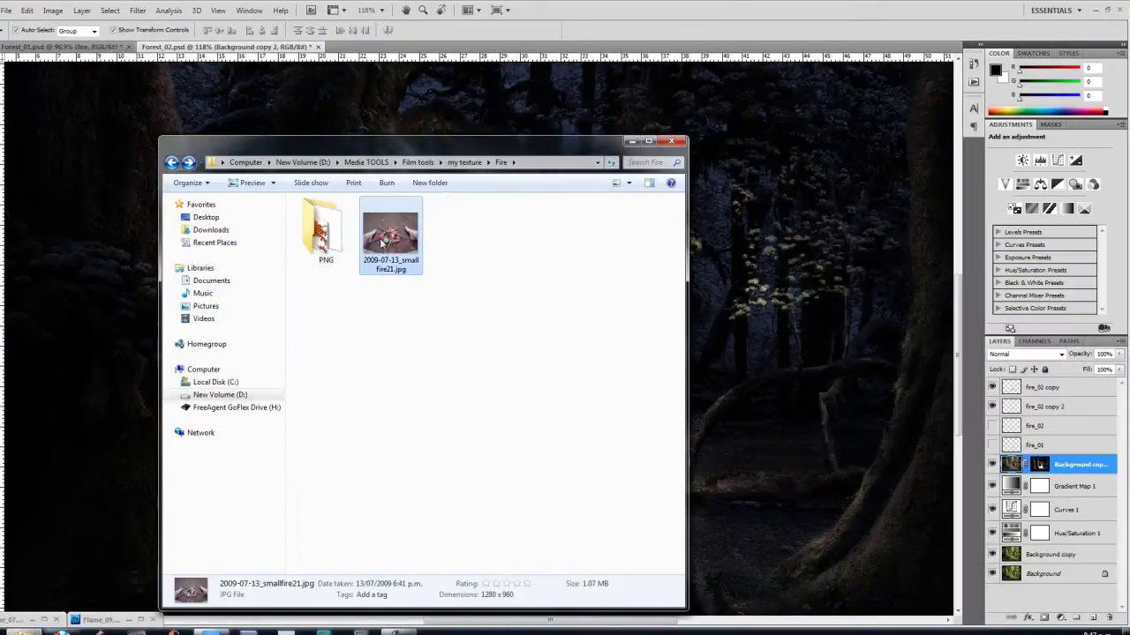
double_click(381, 238)
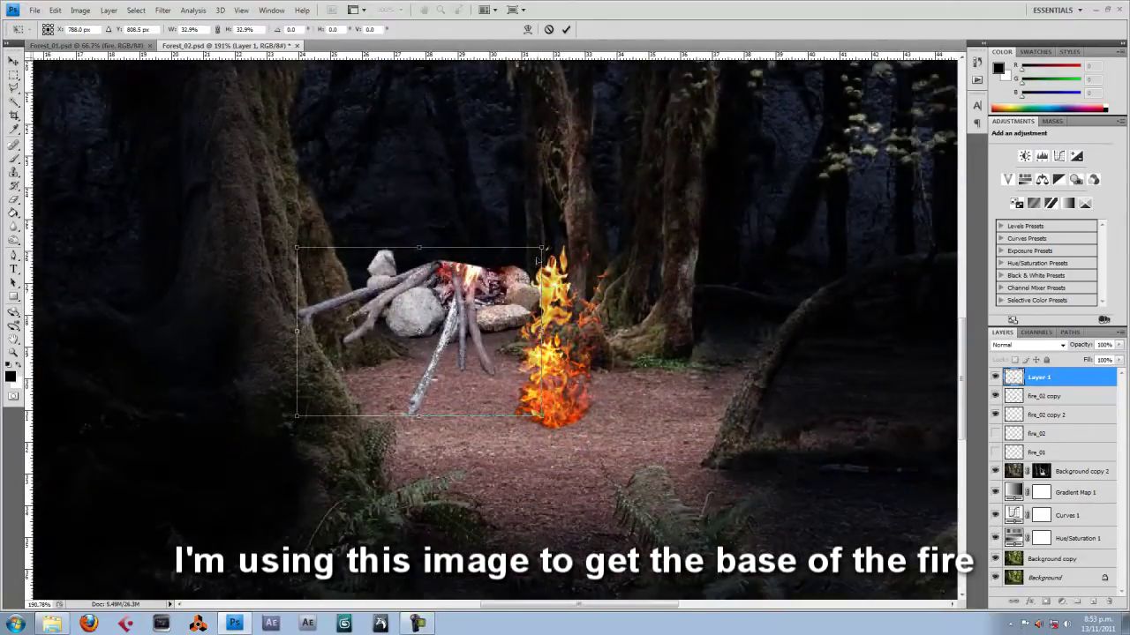
Scale the log pile beneath the flames and move its layer below the top fire layers.
drag(540, 250, 494, 265)
drag(415, 317, 538, 424)
drag(618, 370, 598, 381)
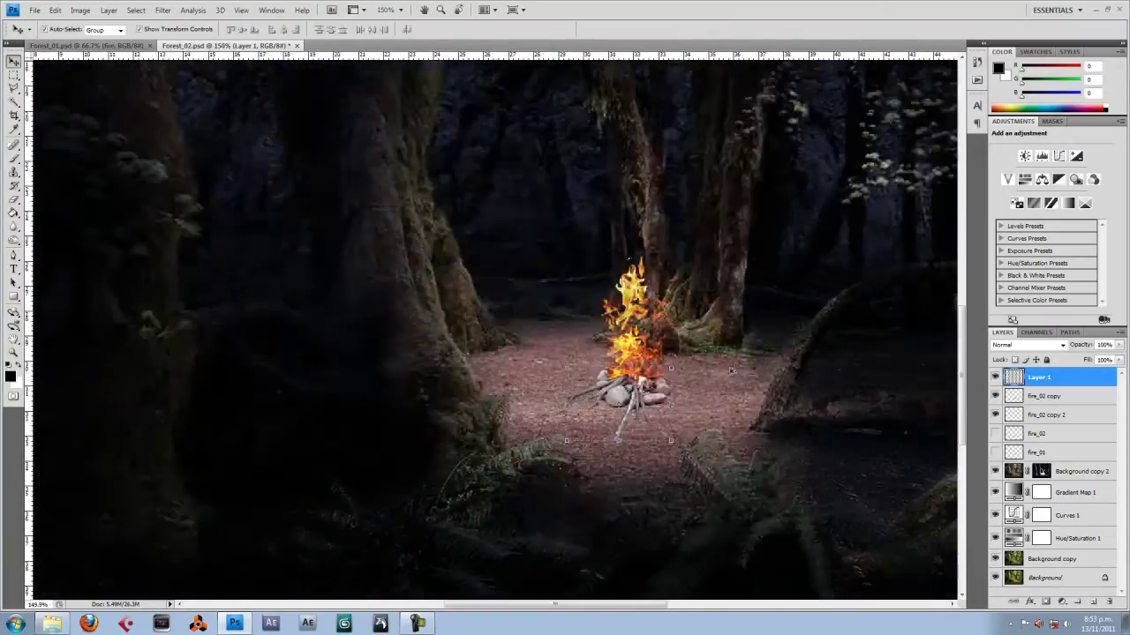
drag(1062, 394, 1066, 422)
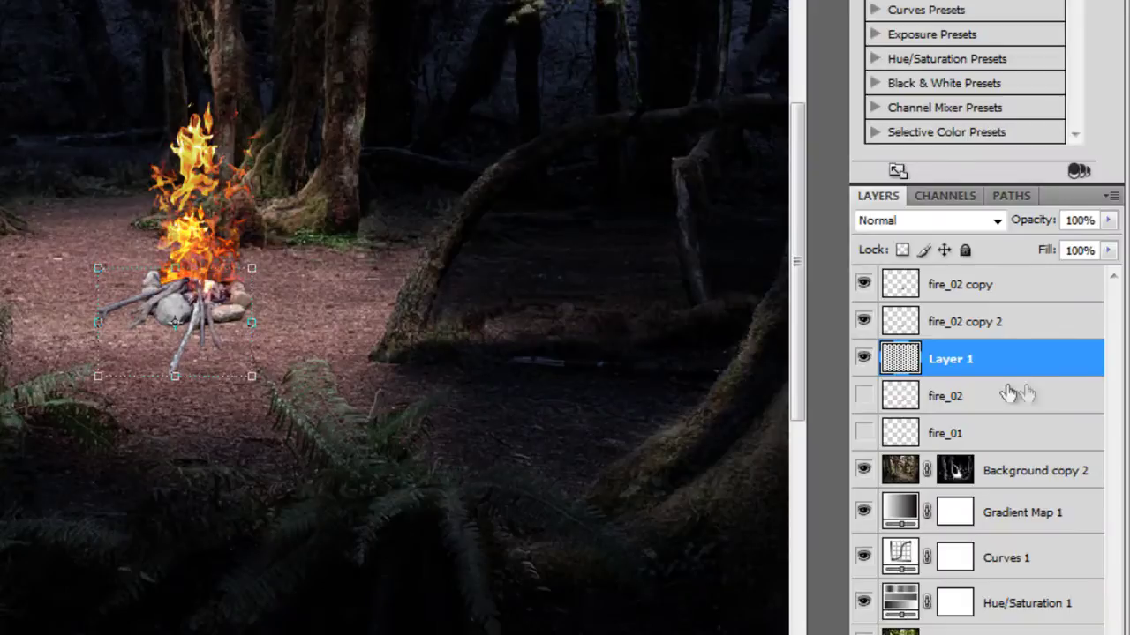
Rename the log layer to 'wood' and keep it selected.
click(1028, 472)
key(ctrl+plus)
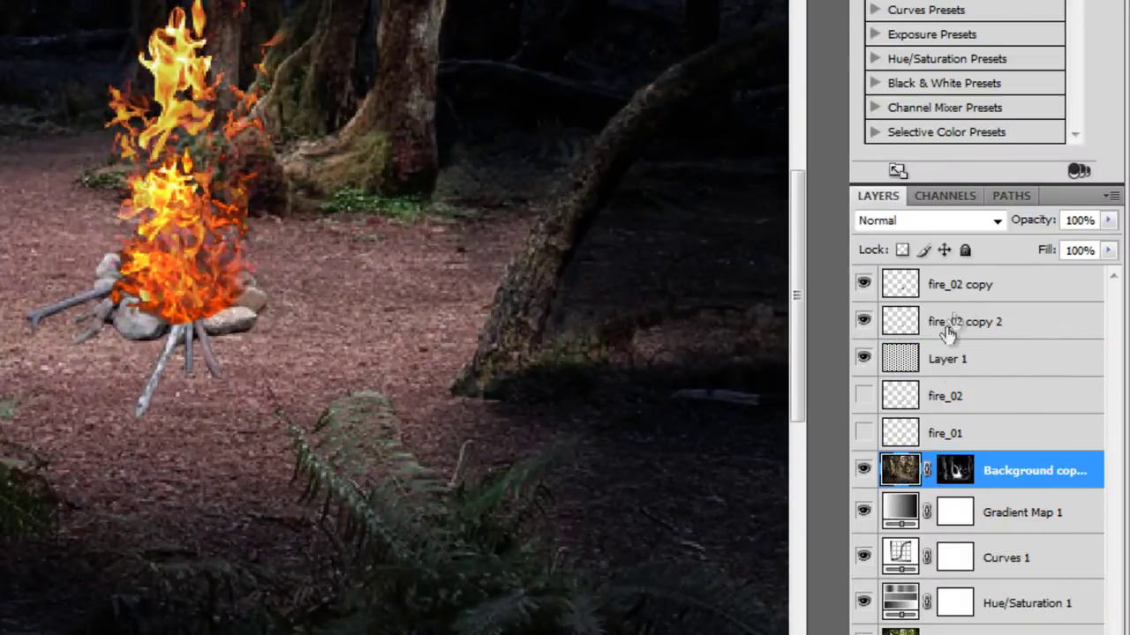
double_click(947, 360)
text(wood)
key(Return)
key(alt+bracketright)
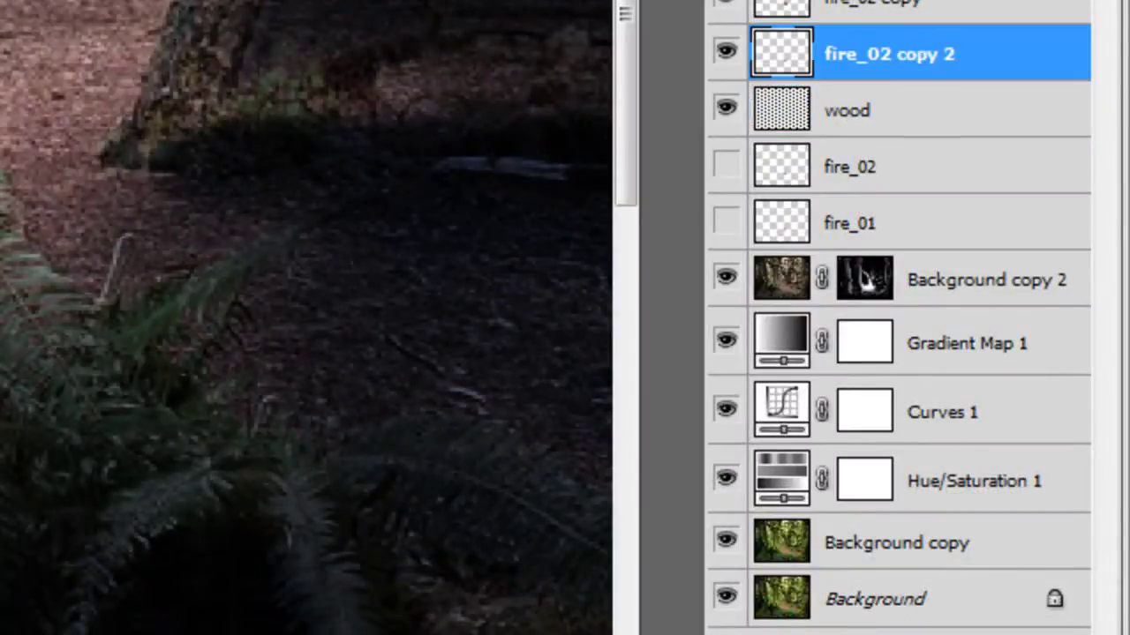
key(alt+bracketleft)
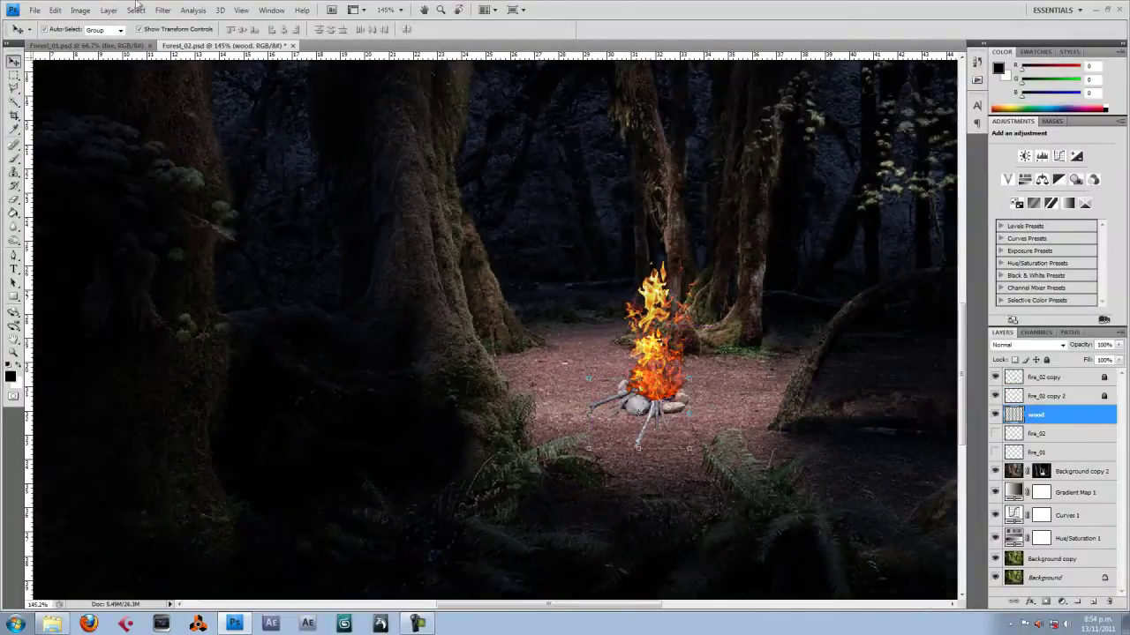
Darken the wood layer with a Curves adjustment lowering the highlights.
click(109, 10)
click(231, 65)
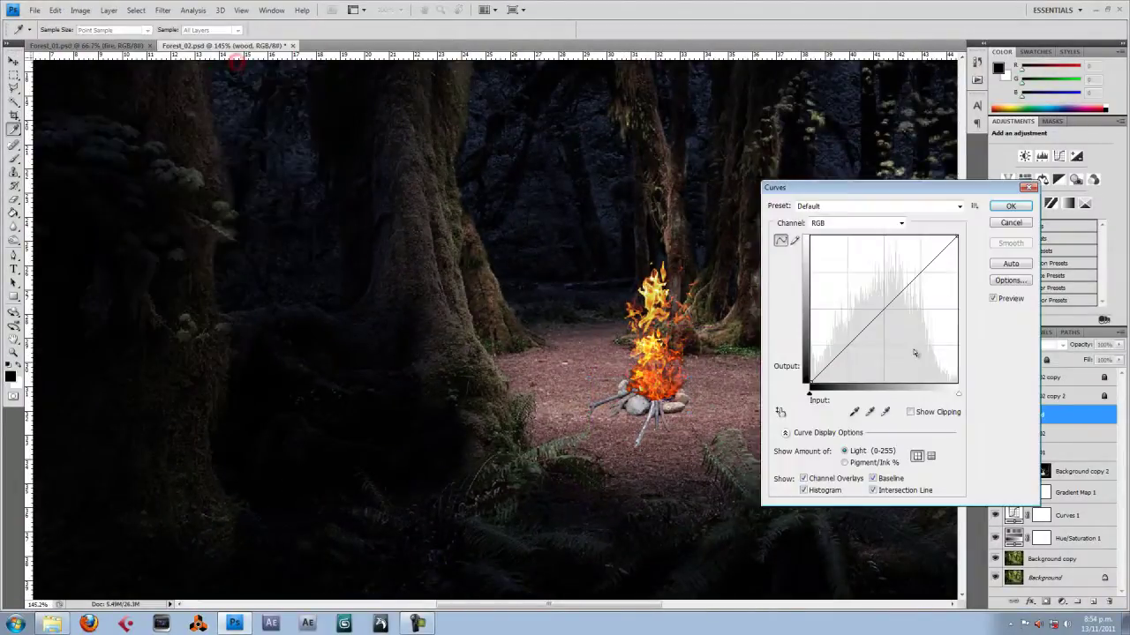
drag(956, 239, 957, 295)
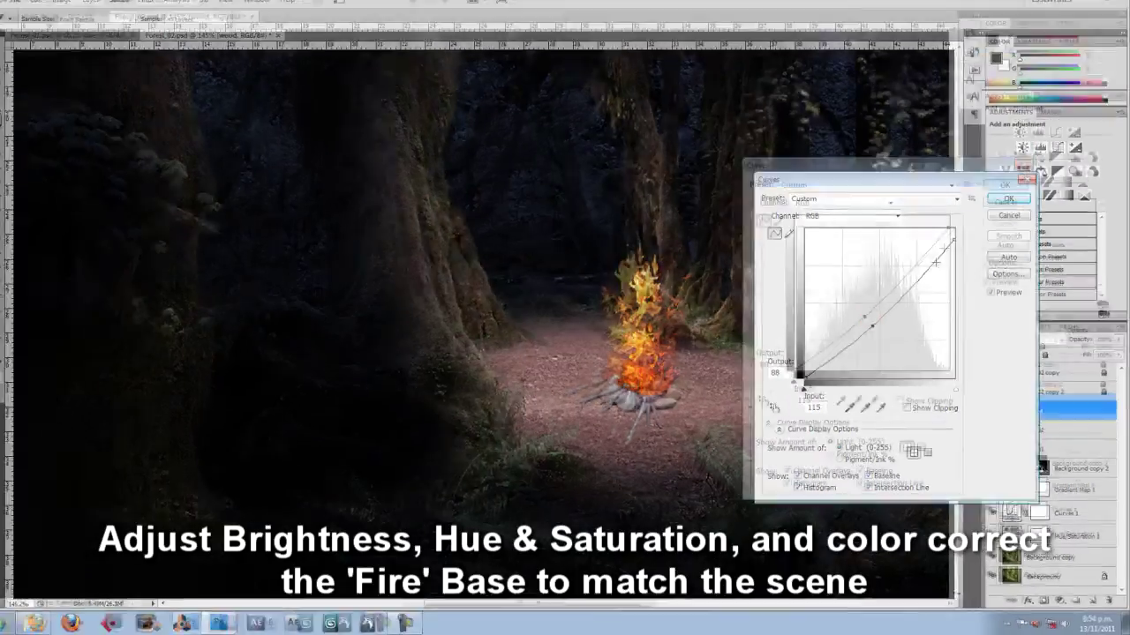
click(1011, 205)
Duplicate the wood layer and darken it further with Curves lowering the top and shadows.
drag(953, 219, 1053, 572)
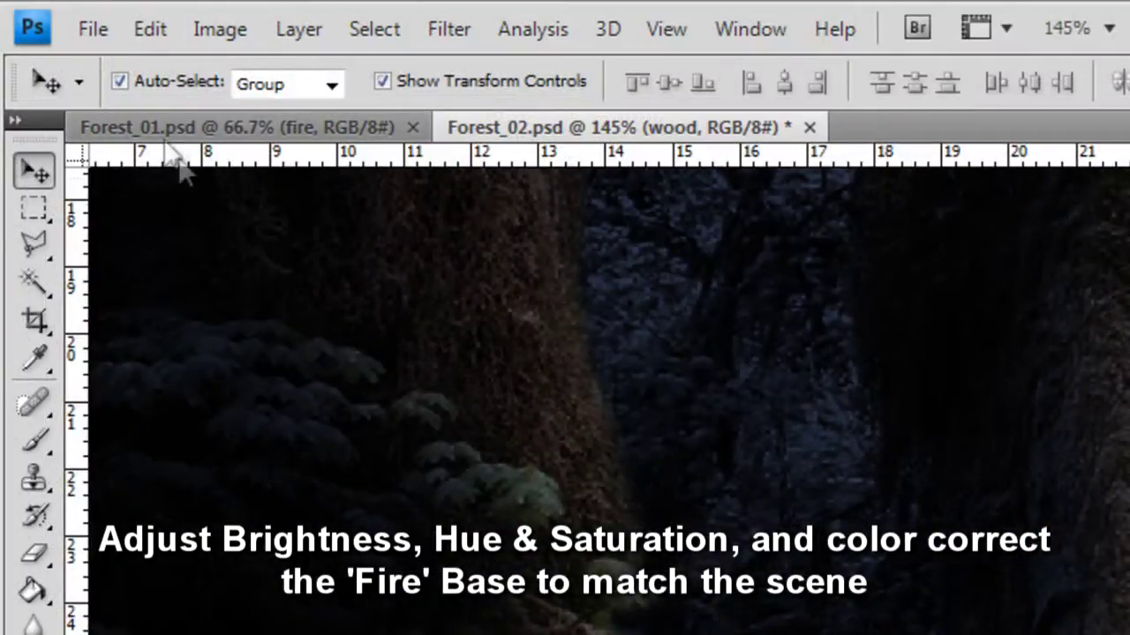
click(220, 29)
mouse_move(270, 114)
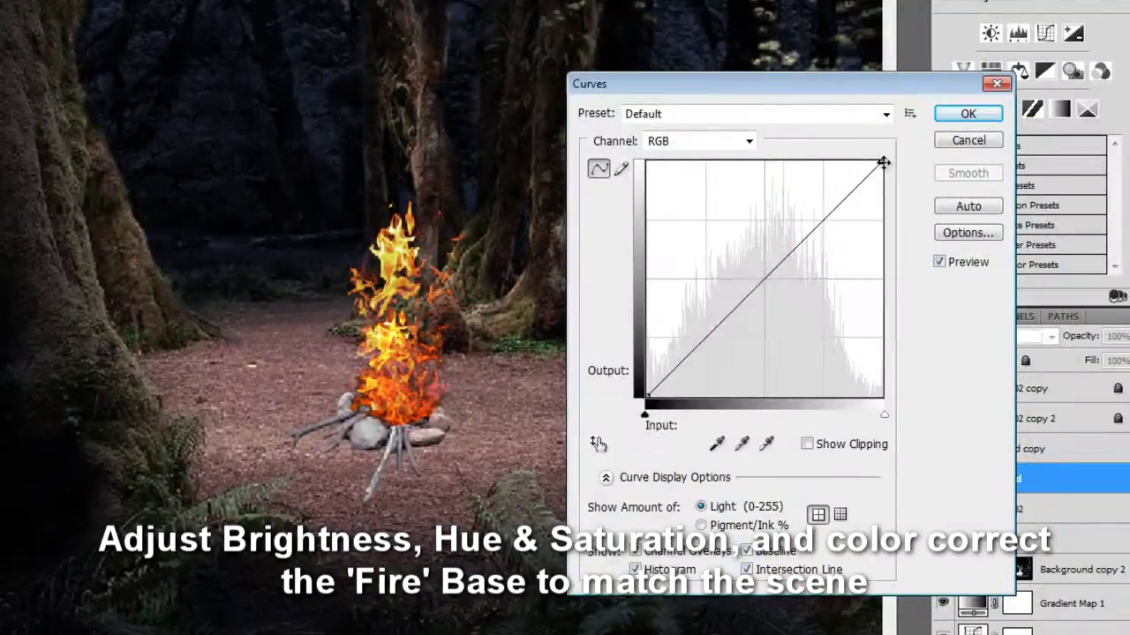
mouse_move(882, 161)
mouse_down()
mouse_move(883, 282)
mouse_move(881, 254)
mouse_up()
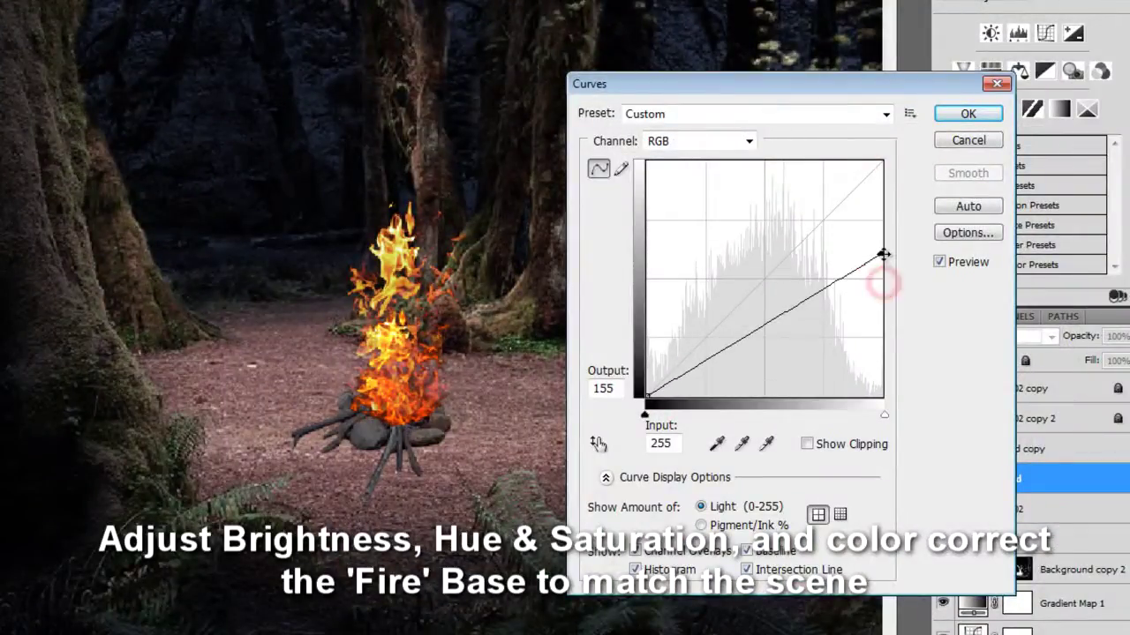
drag(742, 339, 698, 371)
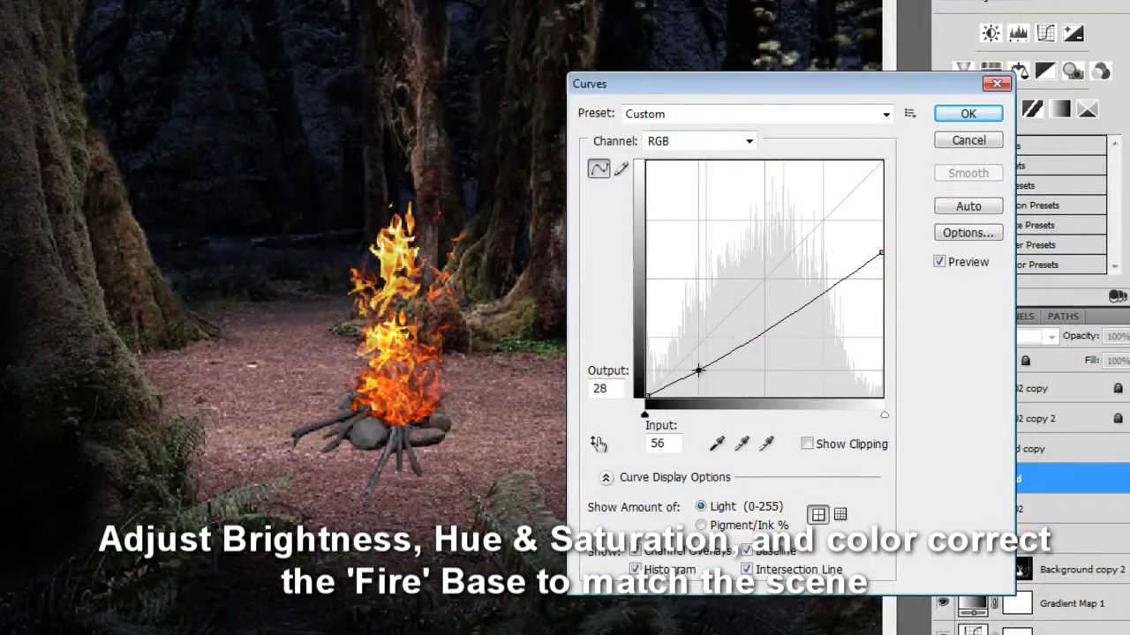
key(Return)
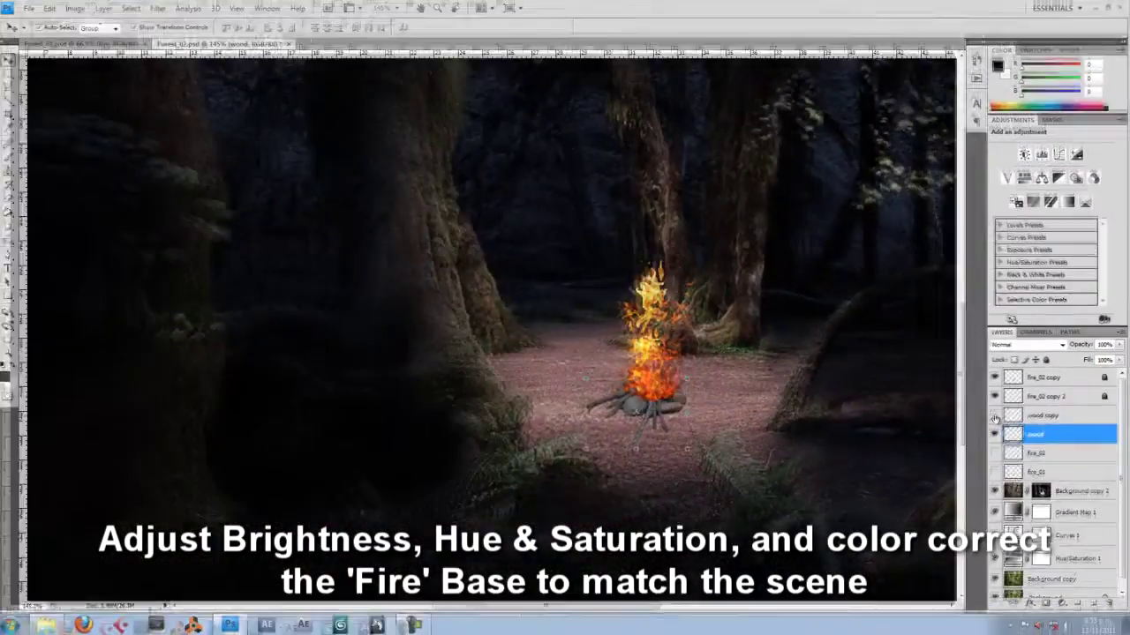
Select and show the wood copy, then slightly darken its RGB highlights in Curves.
click(1006, 450)
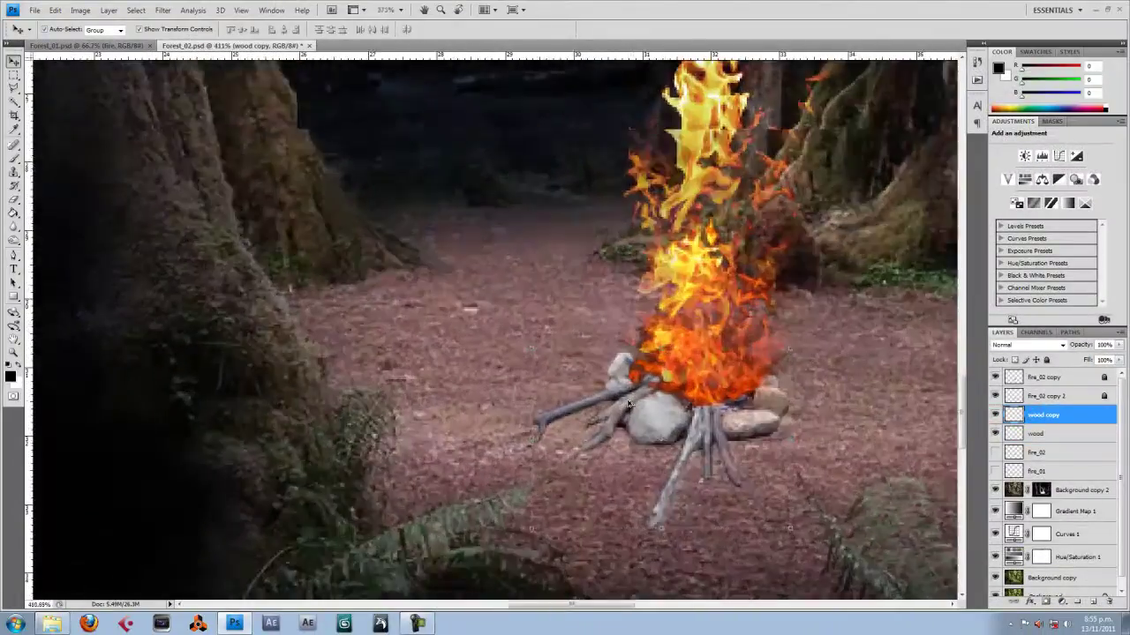
key(e)
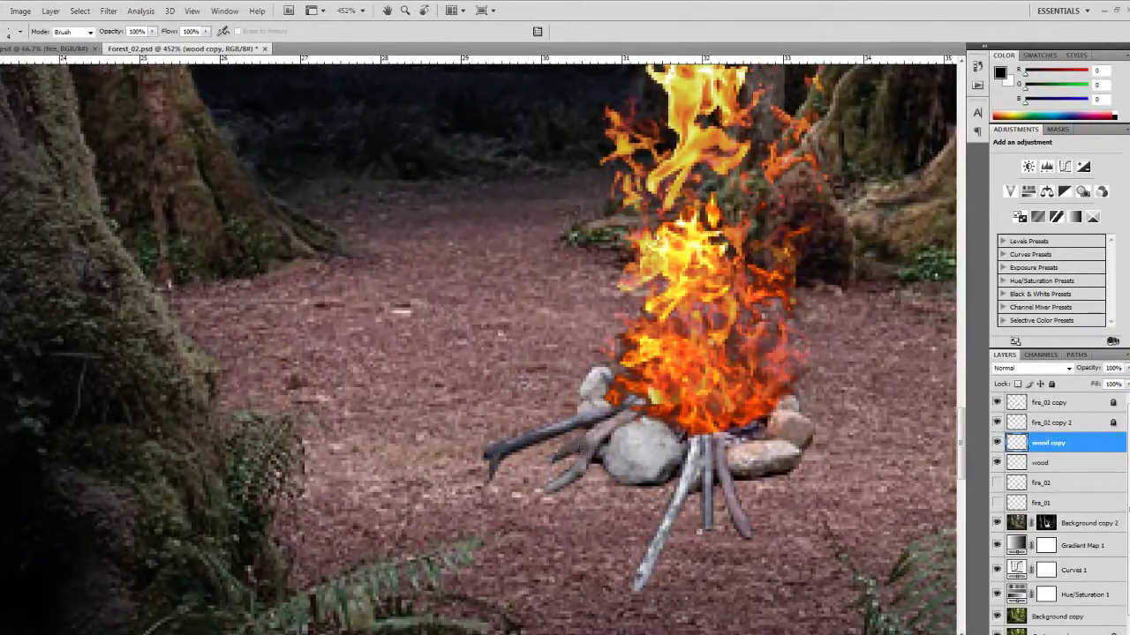
click(80, 10)
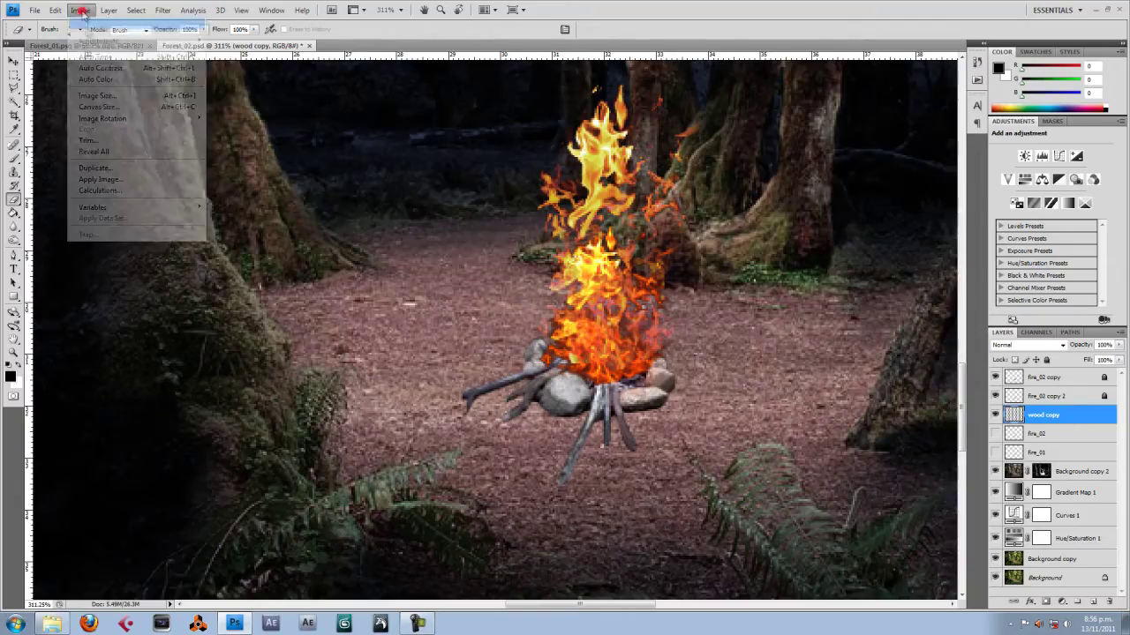
mouse_move(99, 56)
click(237, 66)
mouse_move(957, 238)
mouse_down()
mouse_move(957, 255)
mouse_move(995, 197)
mouse_move(986, 214)
mouse_move(948, 167)
mouse_move(1016, 247)
mouse_move(1012, 222)
mouse_up()
Reshape the Blue channel curve to strip the rocks' blue tint, then move to Green.
click(873, 223)
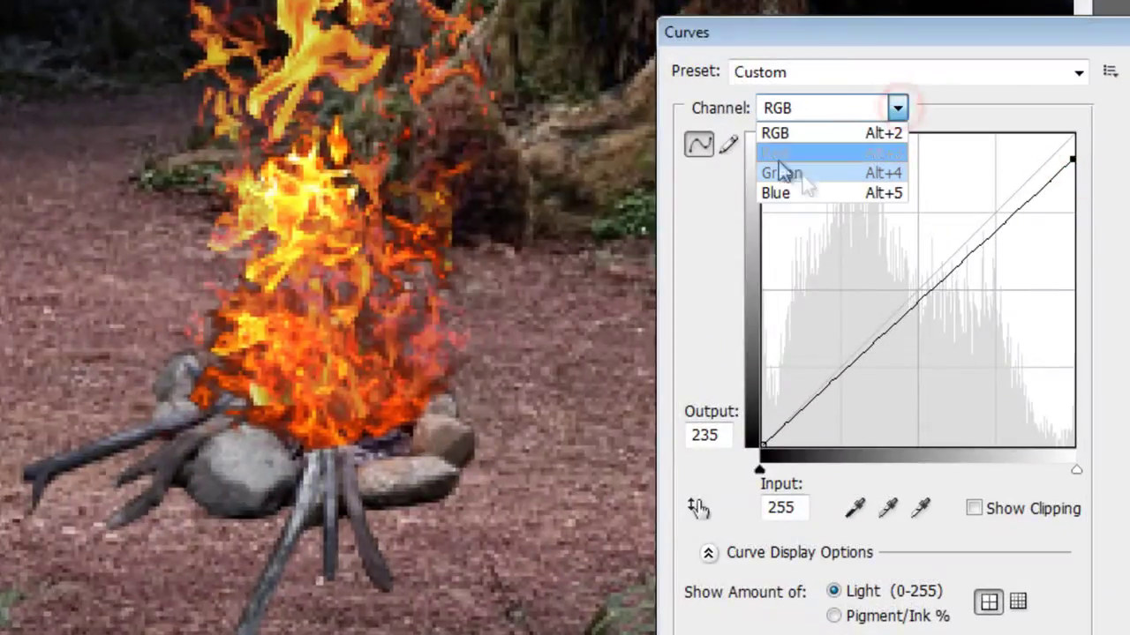
click(801, 191)
drag(885, 348, 875, 336)
mouse_move(1010, 221)
mouse_down()
mouse_move(1022, 242)
mouse_move(1044, 235)
mouse_move(1029, 217)
mouse_up()
key(alt+4)
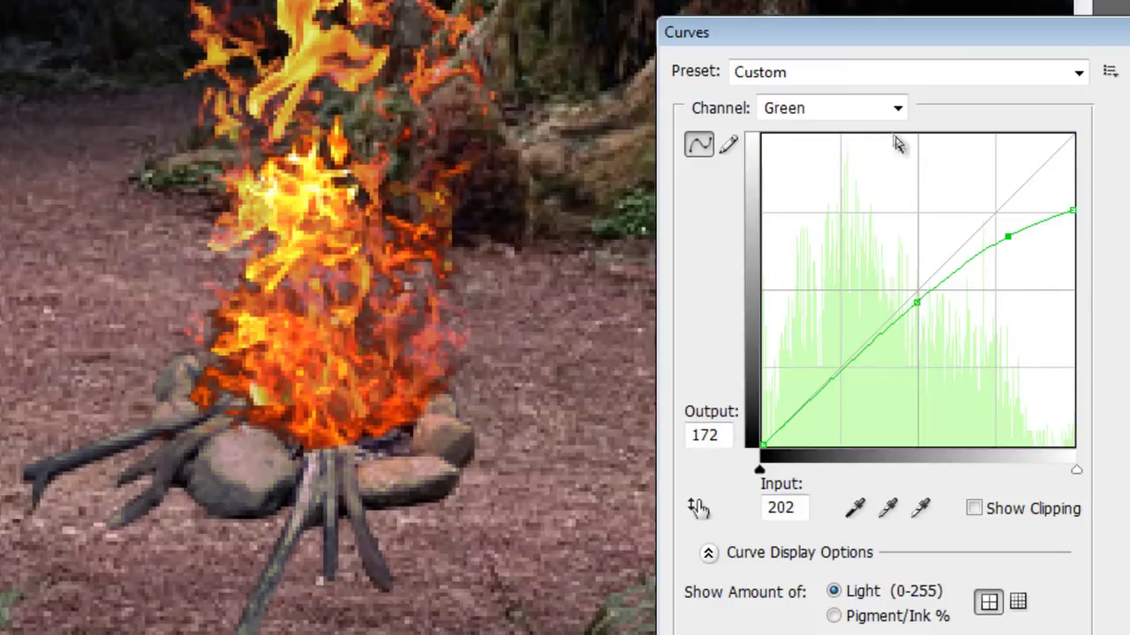
click(899, 110)
Place the new layer beneath wood copy and rename it 'shadow'.
click(805, 154)
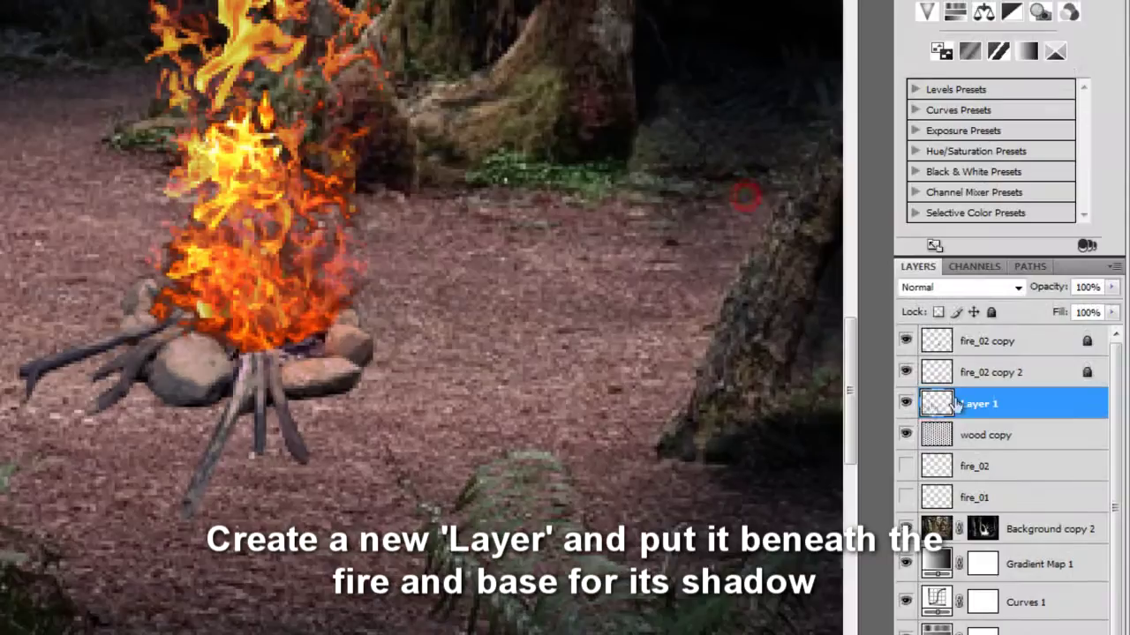
drag(958, 403, 964, 446)
double_click(979, 435)
text(sha)
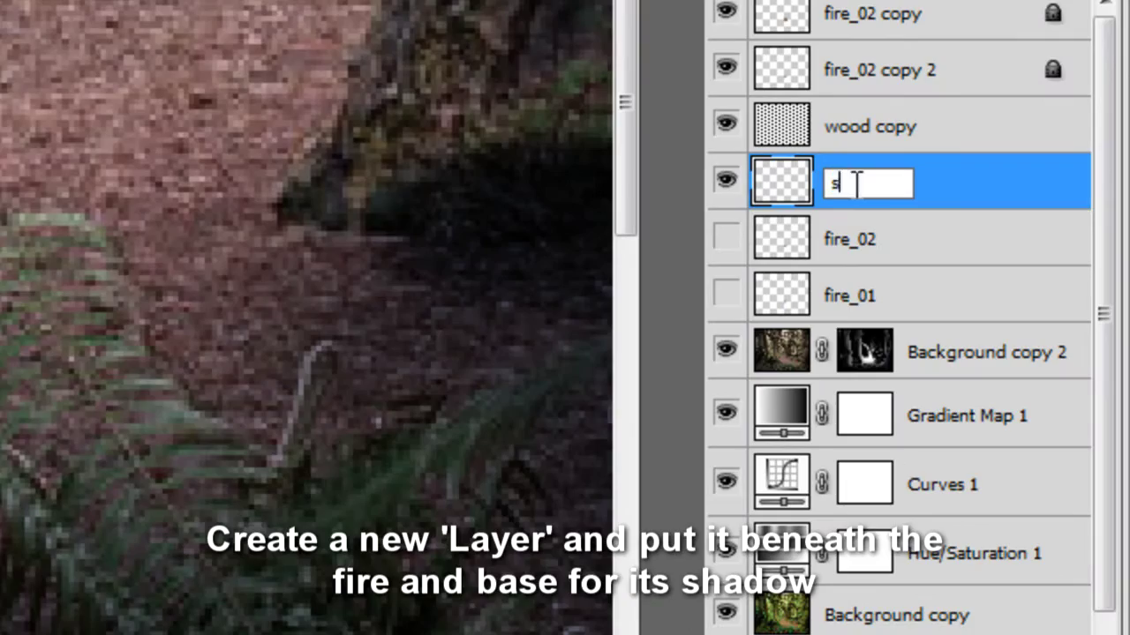
text(dow)
key(Return)
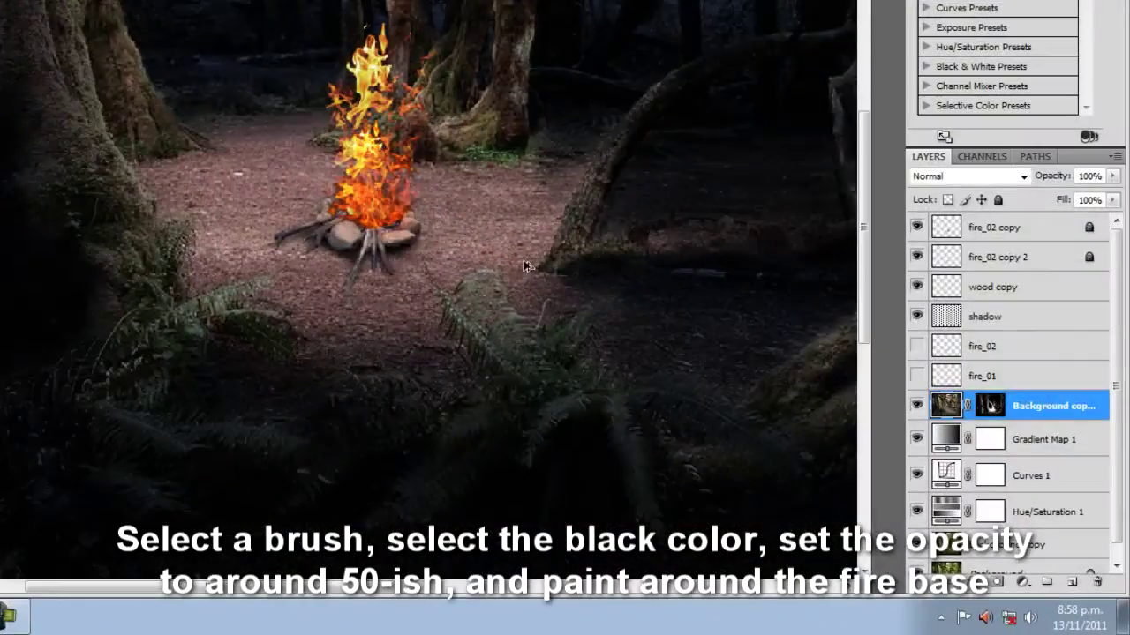
Unlock both fire_02 copy layers and merge them into one.
click(1006, 256)
click(998, 228)
click(998, 199)
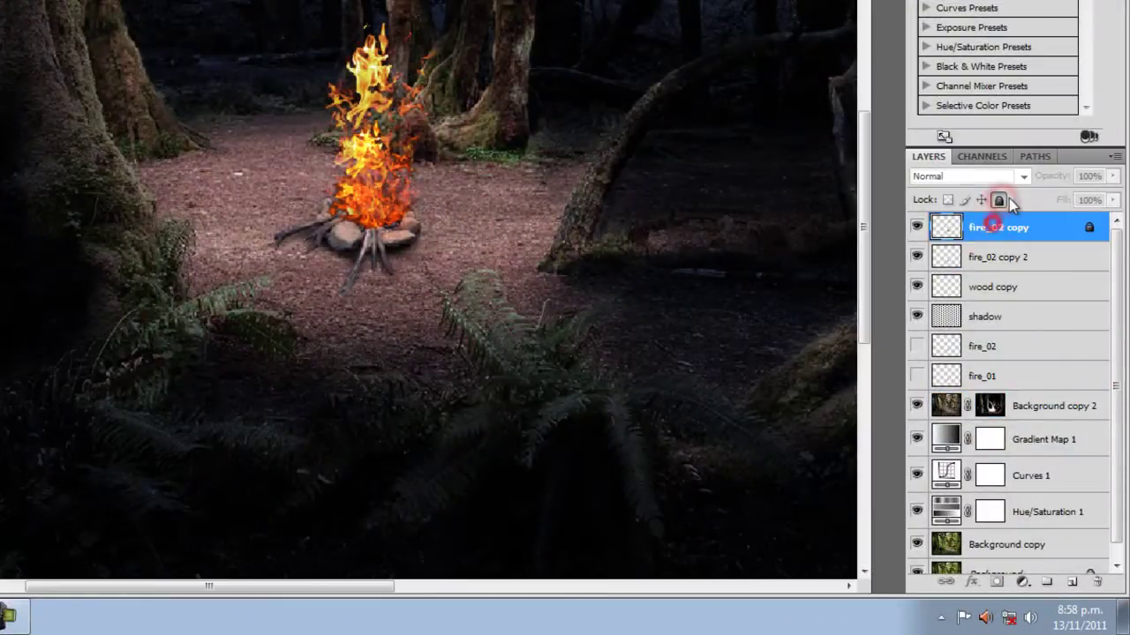
shift+click(997, 257)
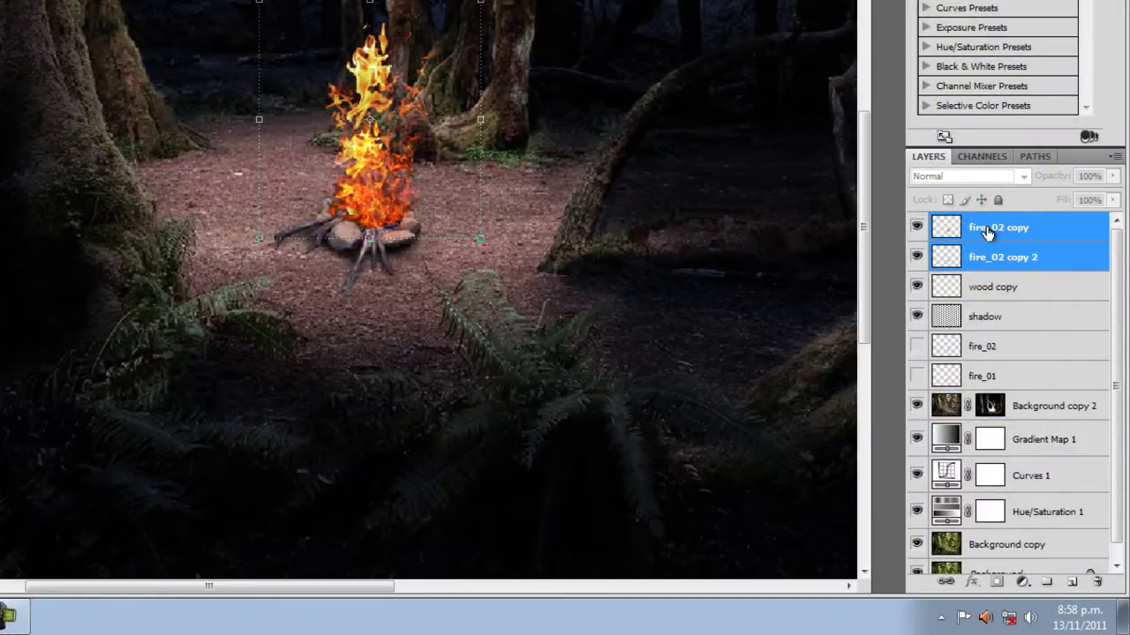
key(ctrl+e)
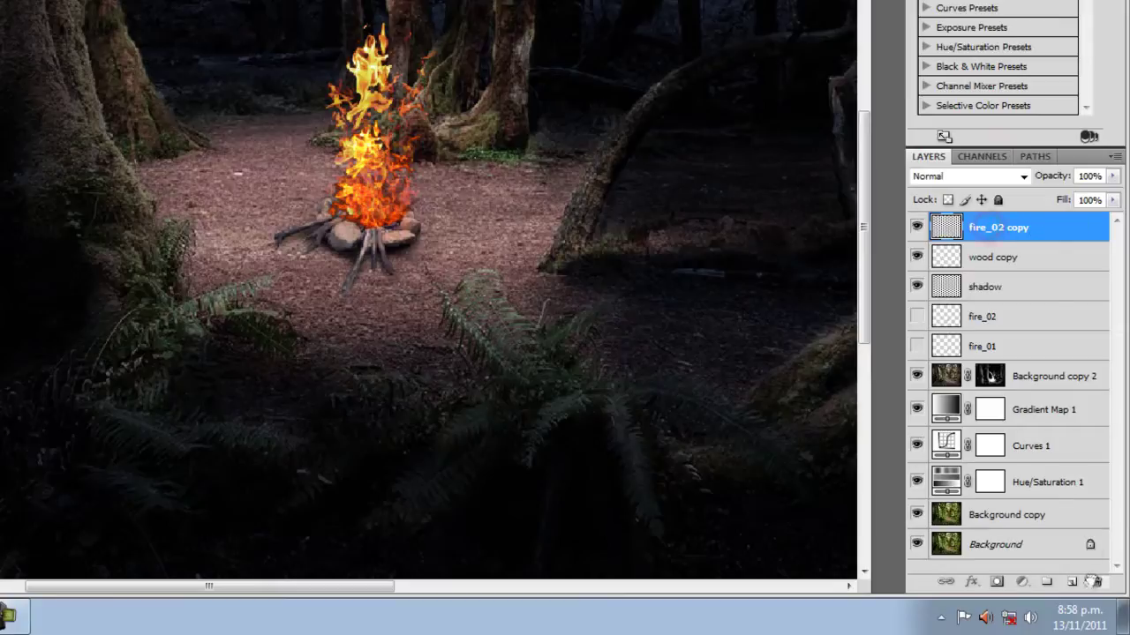
Duplicate the merged fire layer and Gaussian-blur the copy into a soft glow.
key(ctrl+j)
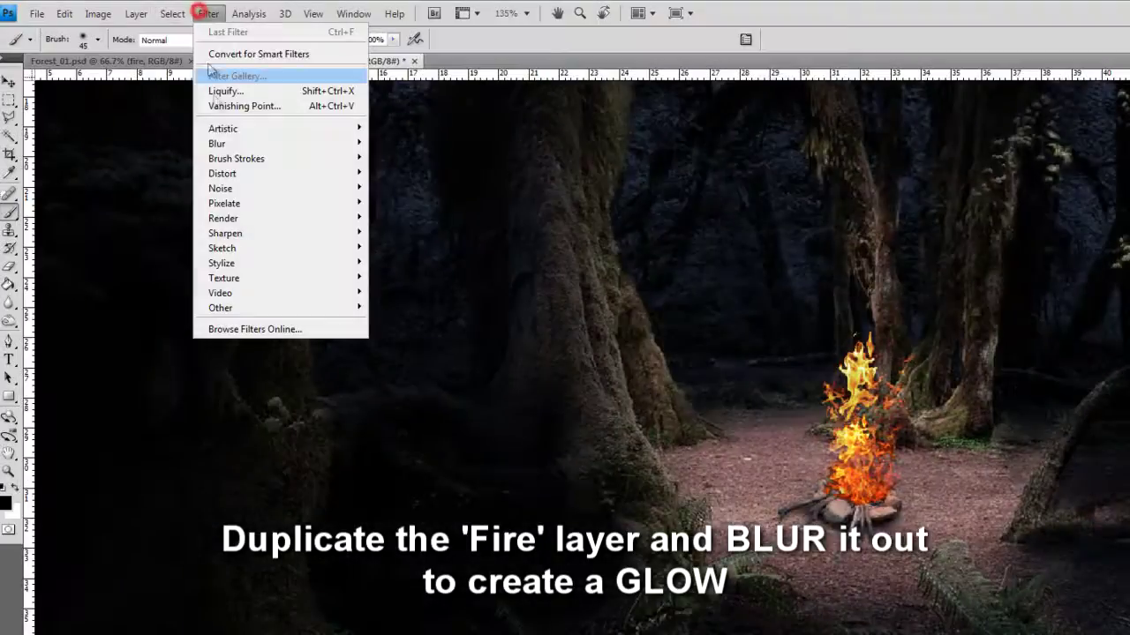
click(403, 200)
drag(478, 496, 473, 496)
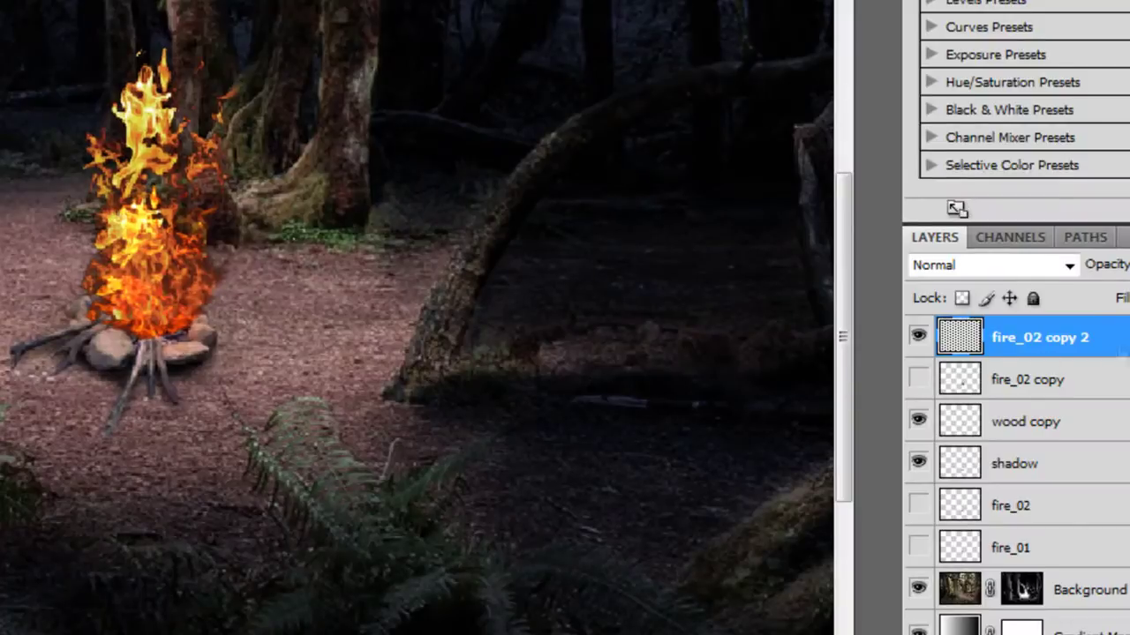
click(917, 337)
click(917, 338)
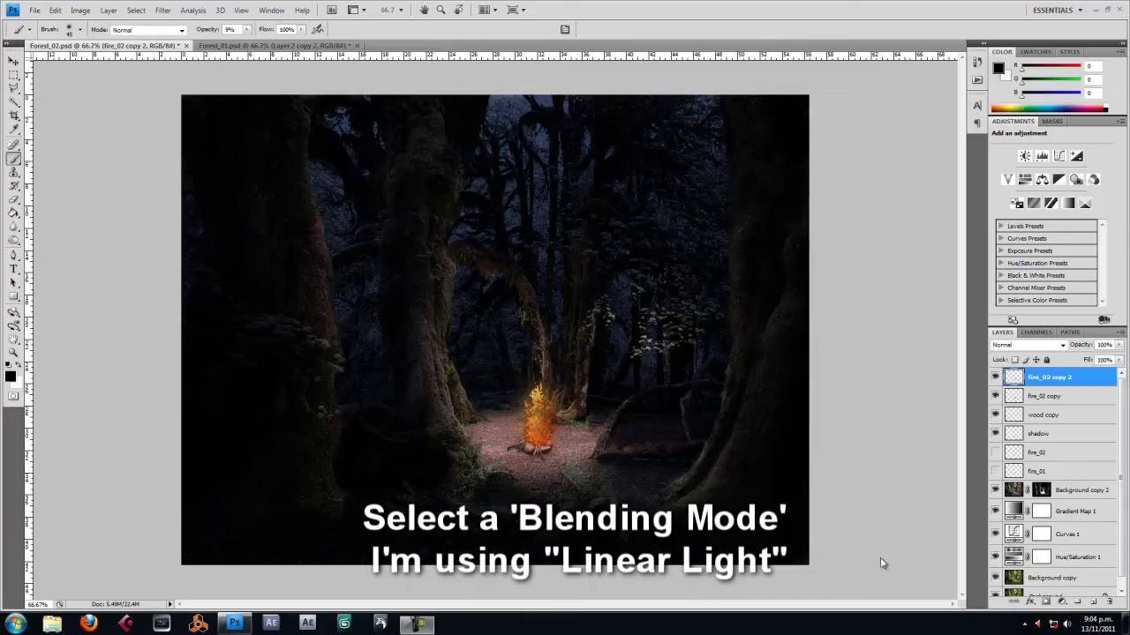
Set the glow layer to Linear Light blending with about 44% fill.
click(1063, 345)
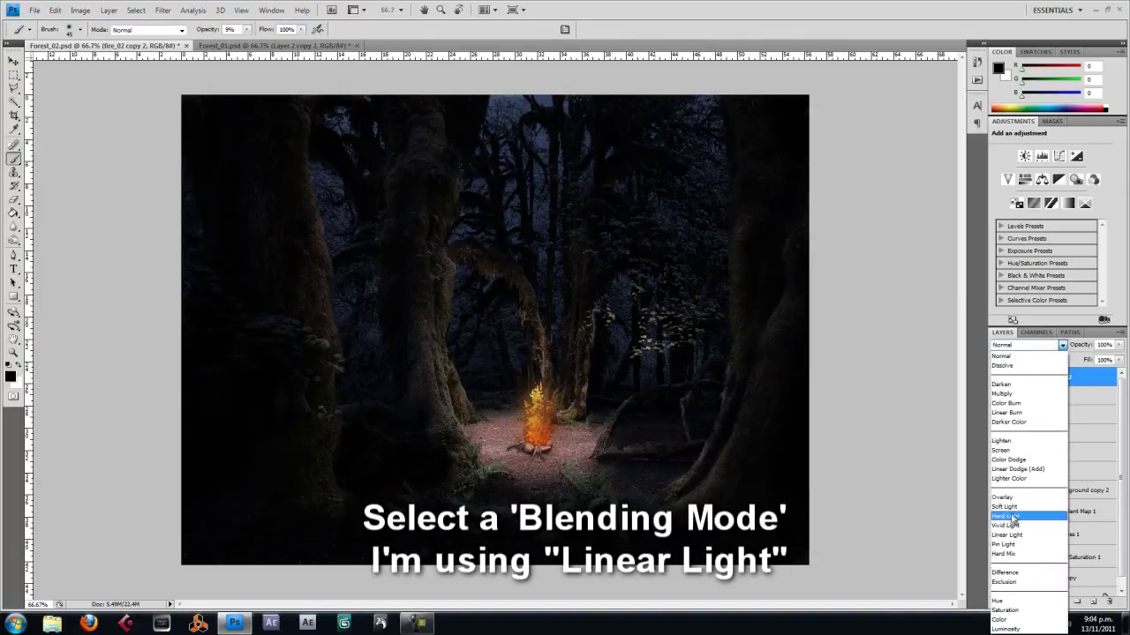
click(1016, 525)
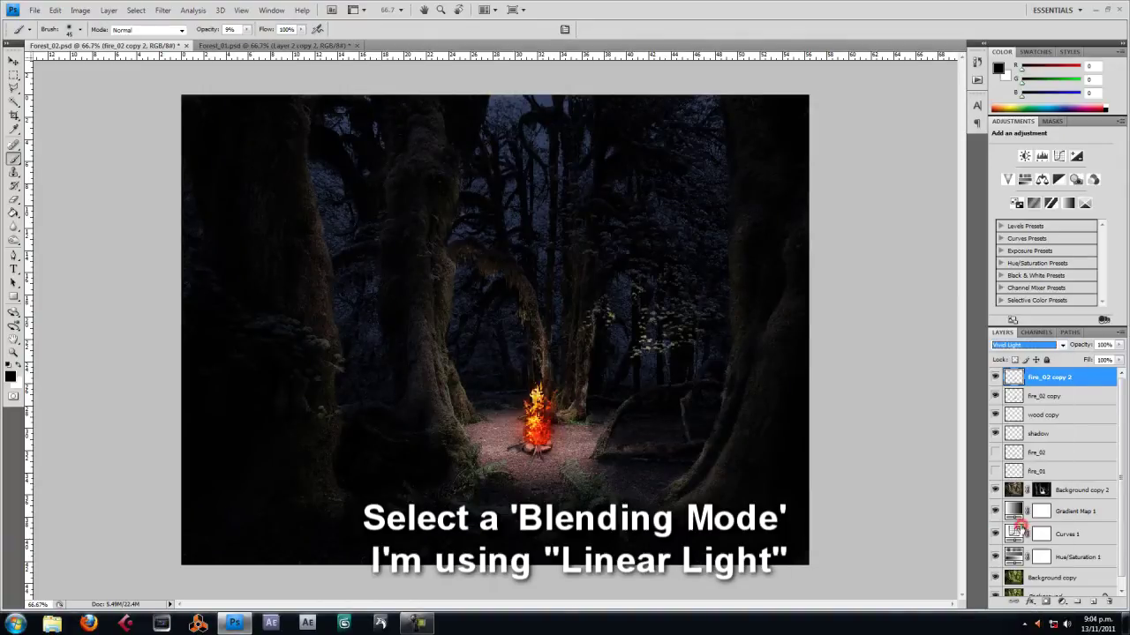
key(Down)
click(14, 61)
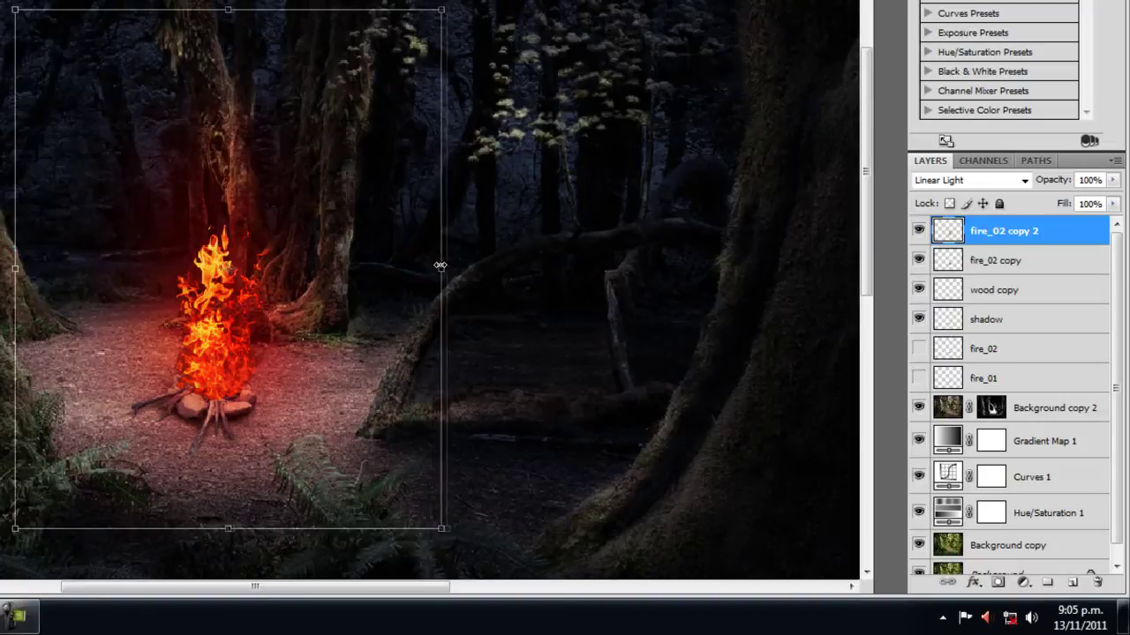
drag(439, 265, 449, 264)
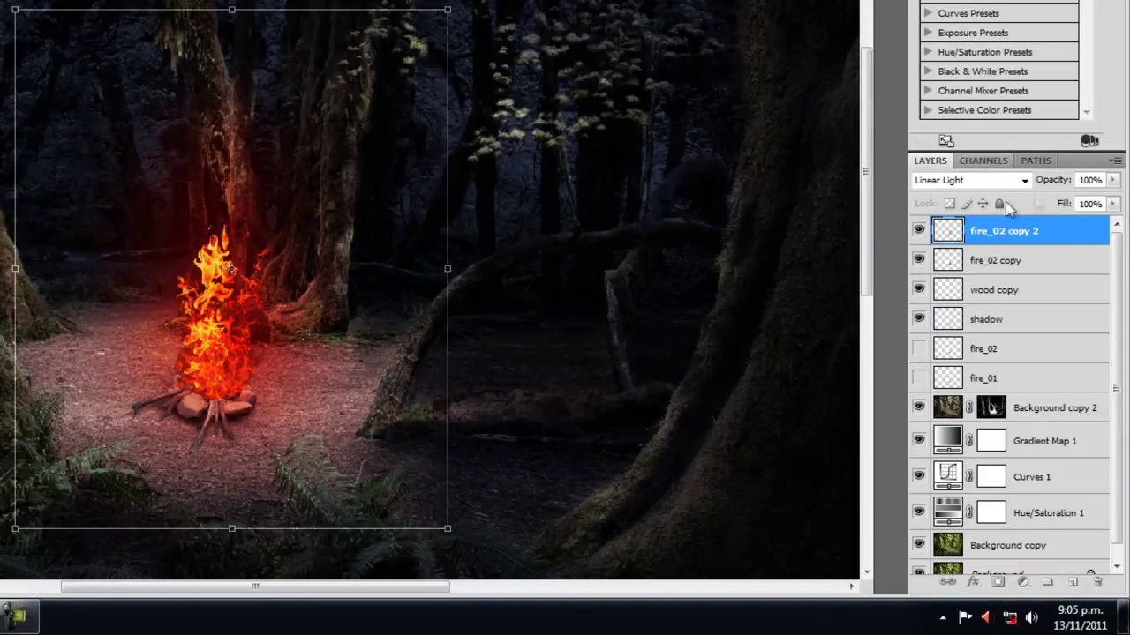
click(1113, 181)
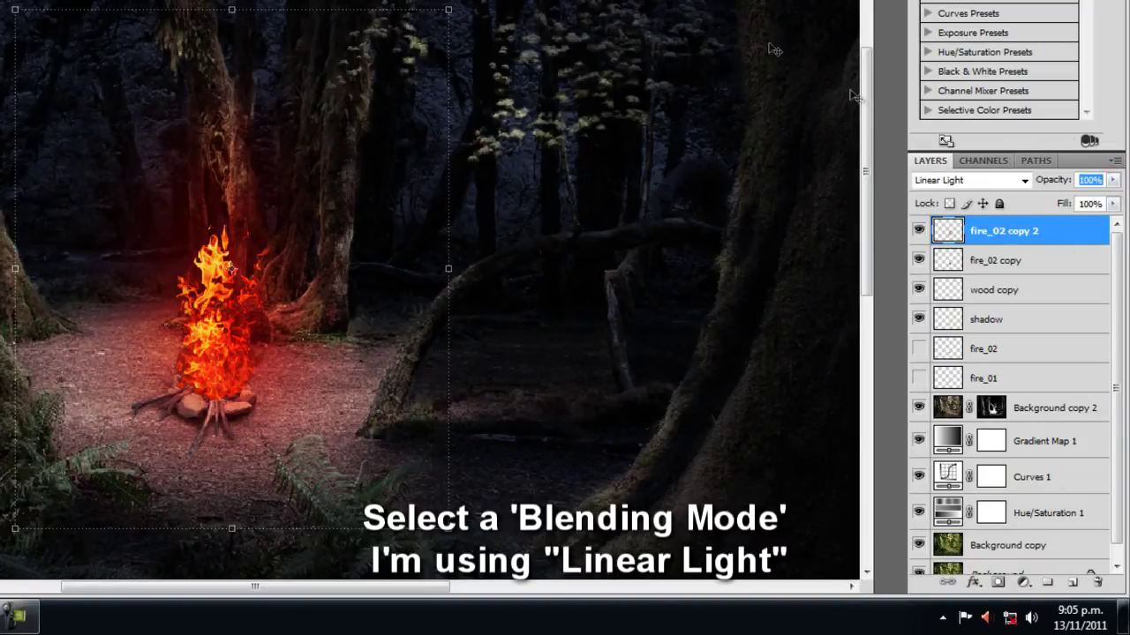
drag(1112, 203, 1064, 224)
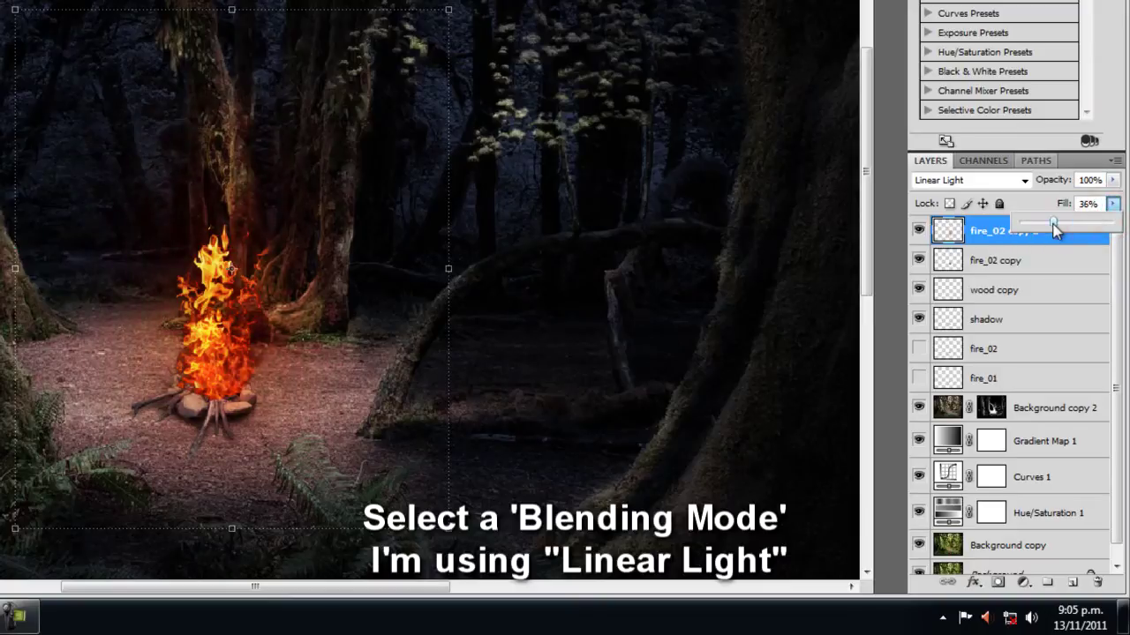
key(Return)
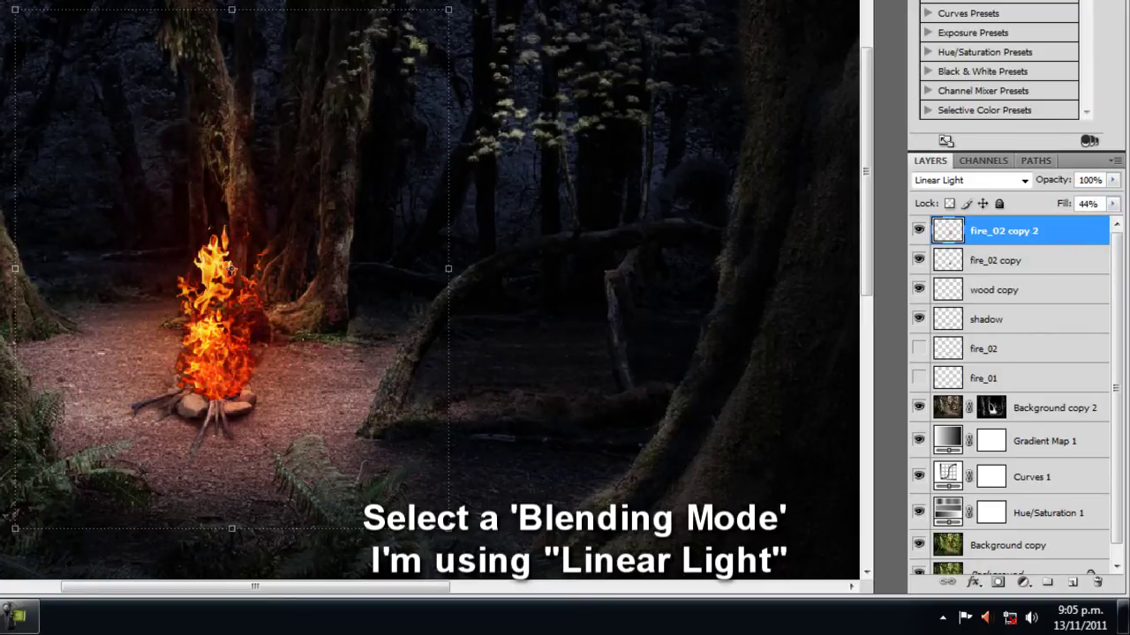
Brighten the glow with Levels by raising black output and lowering white input.
key(ctrl+l)
drag(817, 229, 877, 238)
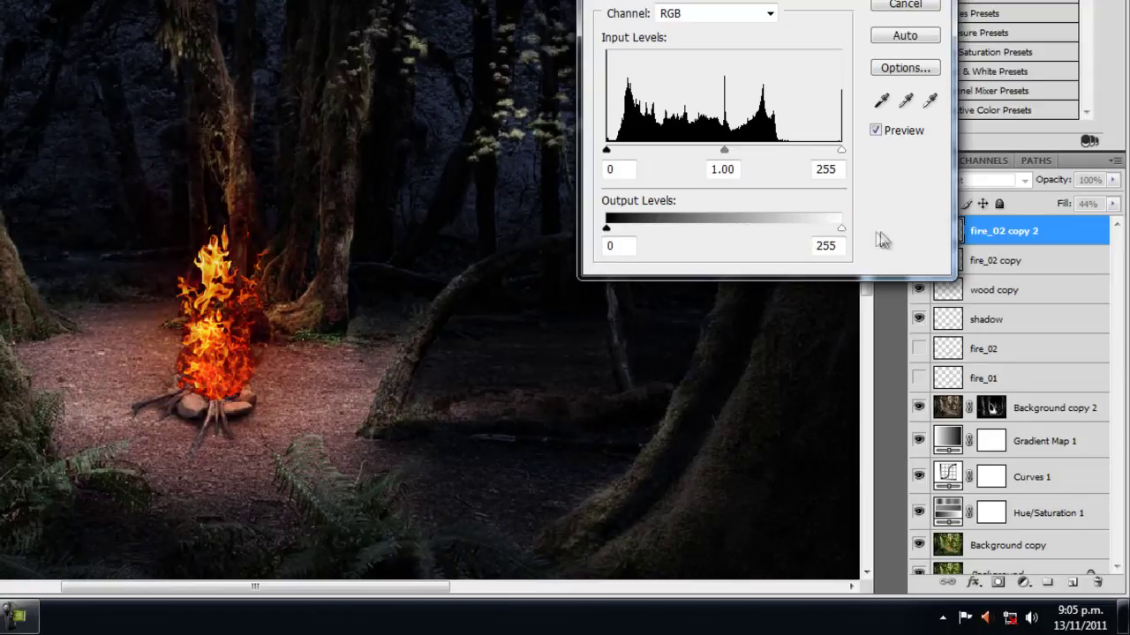
mouse_move(606, 229)
mouse_down()
mouse_move(719, 229)
mouse_move(642, 230)
mouse_up()
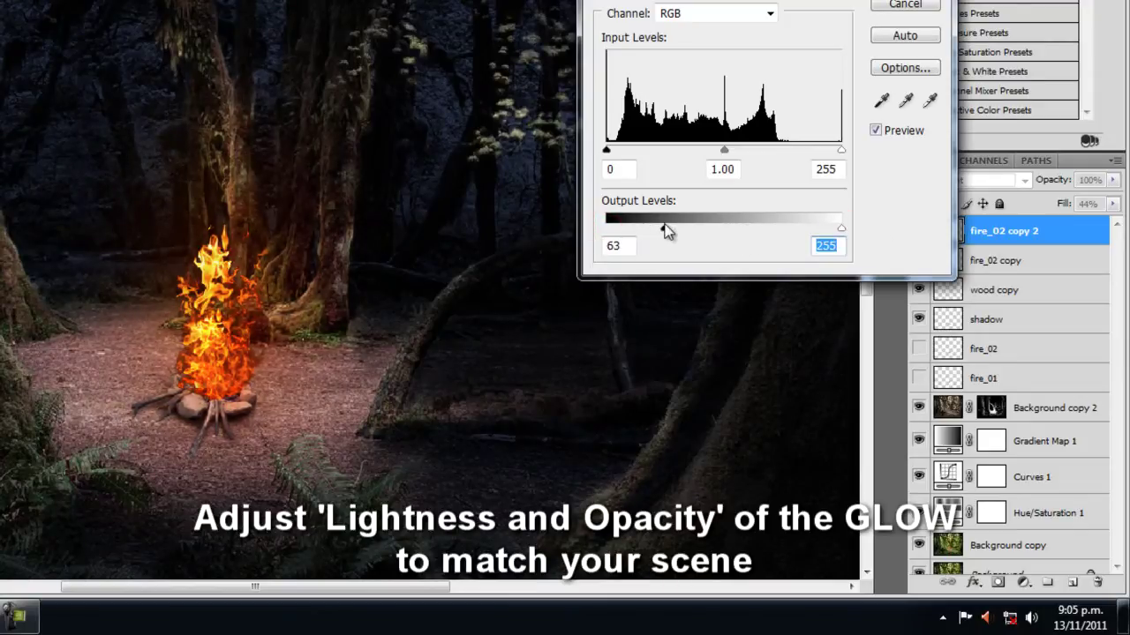
drag(841, 150, 797, 152)
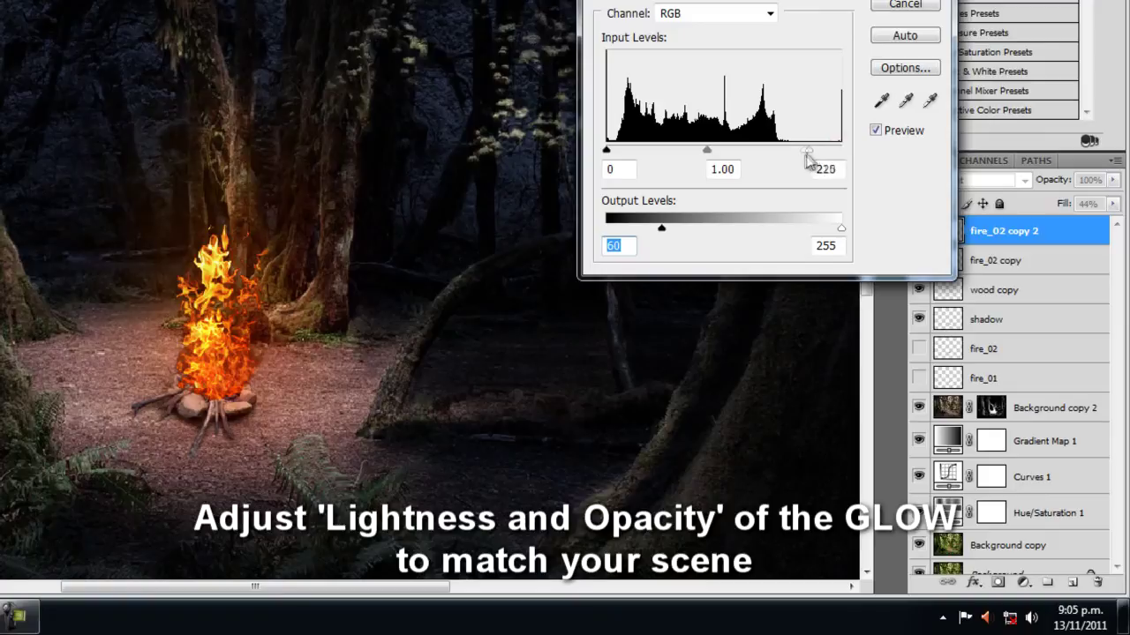
key(Return)
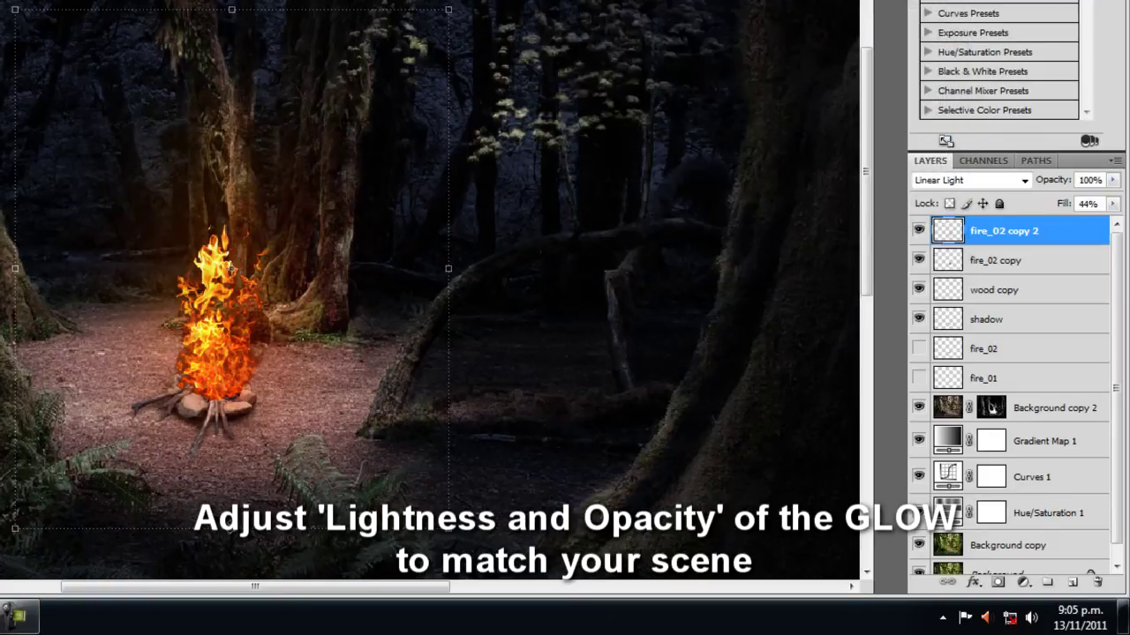
key(ctrl+t)
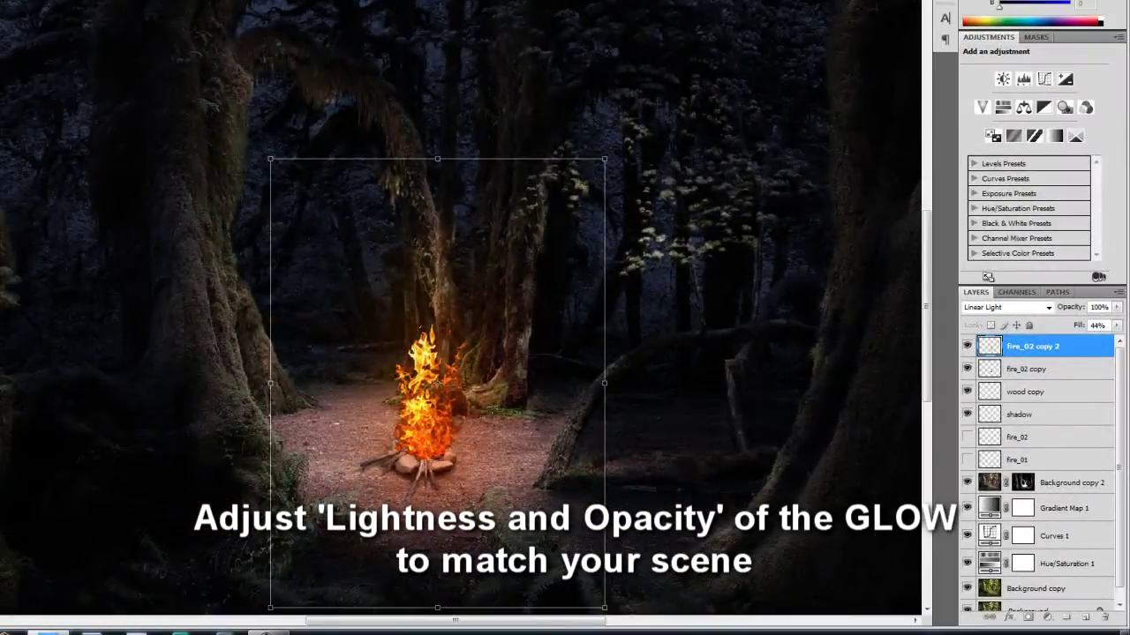
Select the Background copy layer and lift its Red channel curve slightly.
key(Return)
click(696, 353)
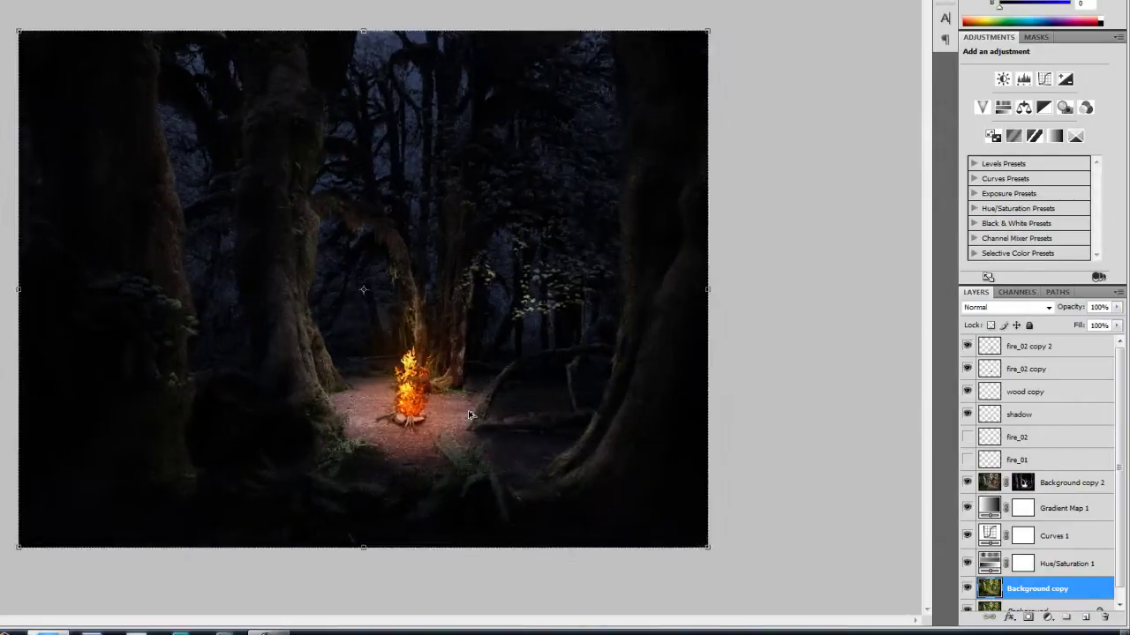
click(133, 17)
mouse_move(163, 68)
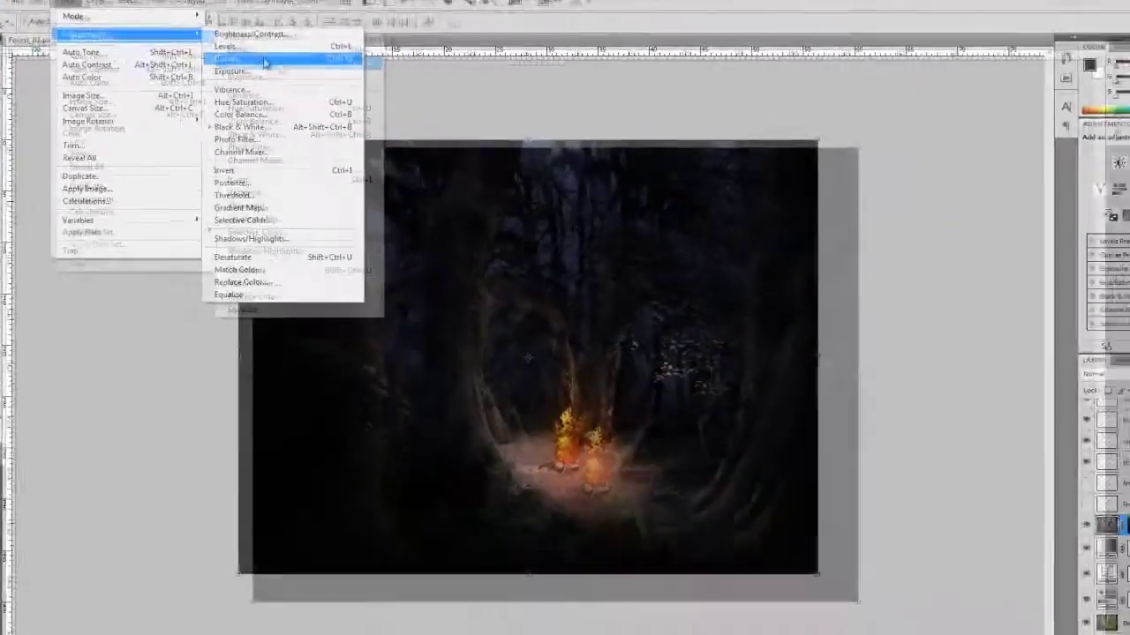
click(433, 101)
click(895, 217)
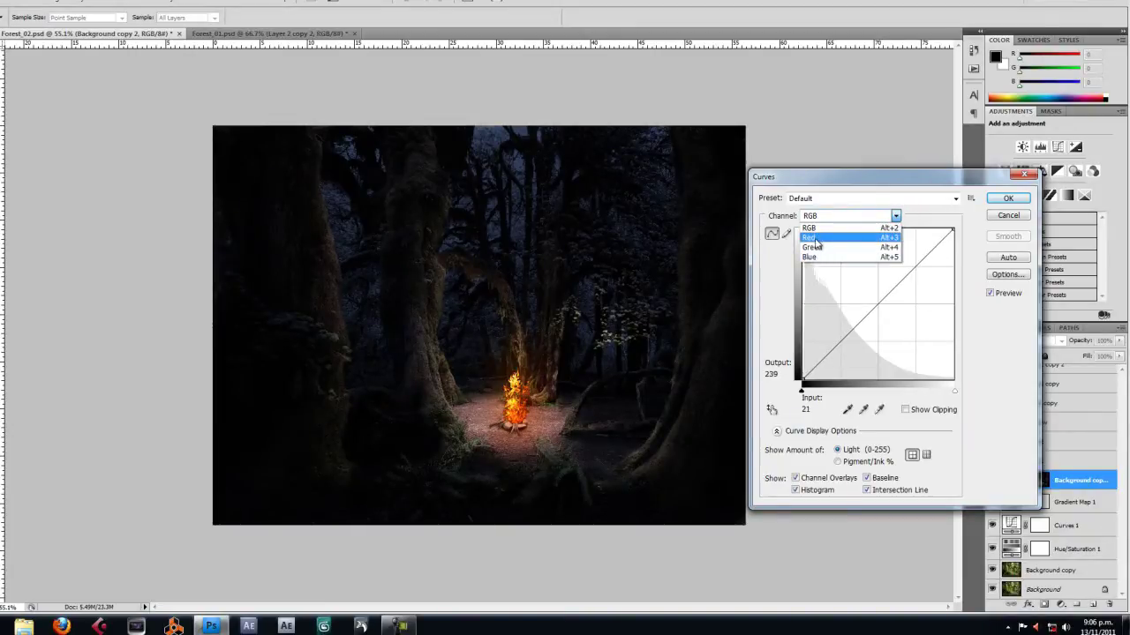
click(814, 238)
click(872, 305)
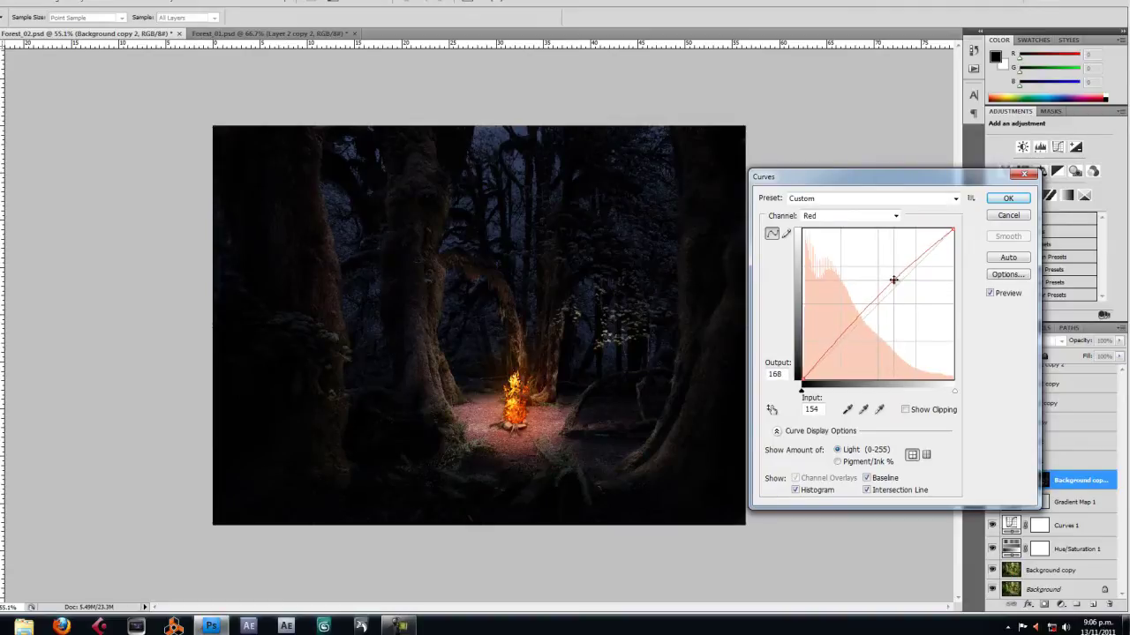
Pull the Blue curve down, apply Curves, and lower the layer's opacity to about 76%.
click(877, 217)
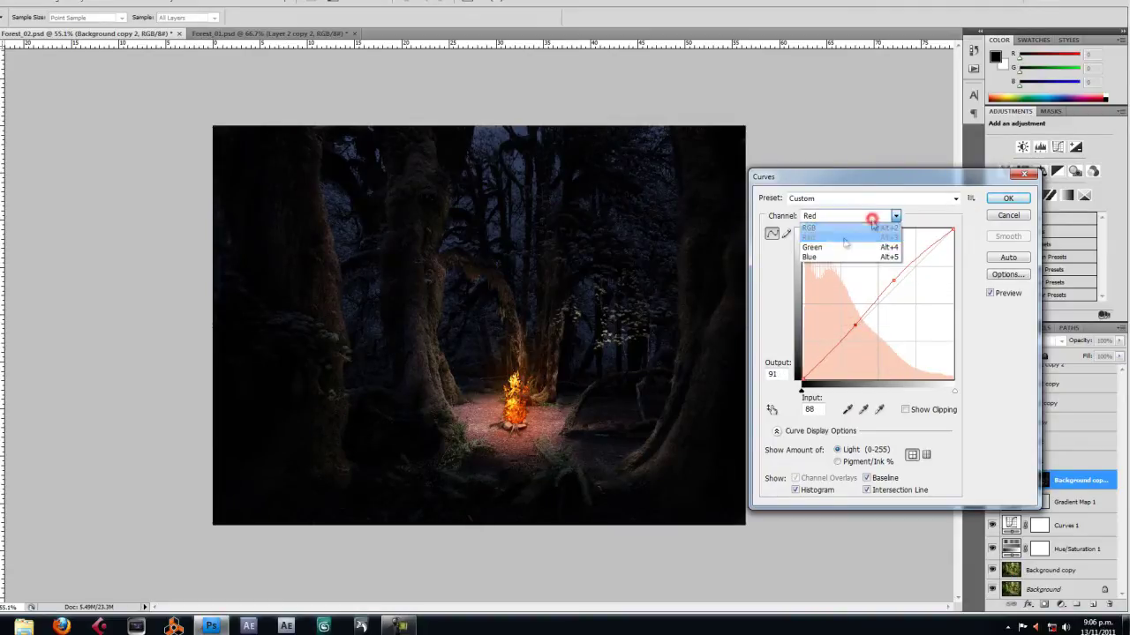
click(822, 258)
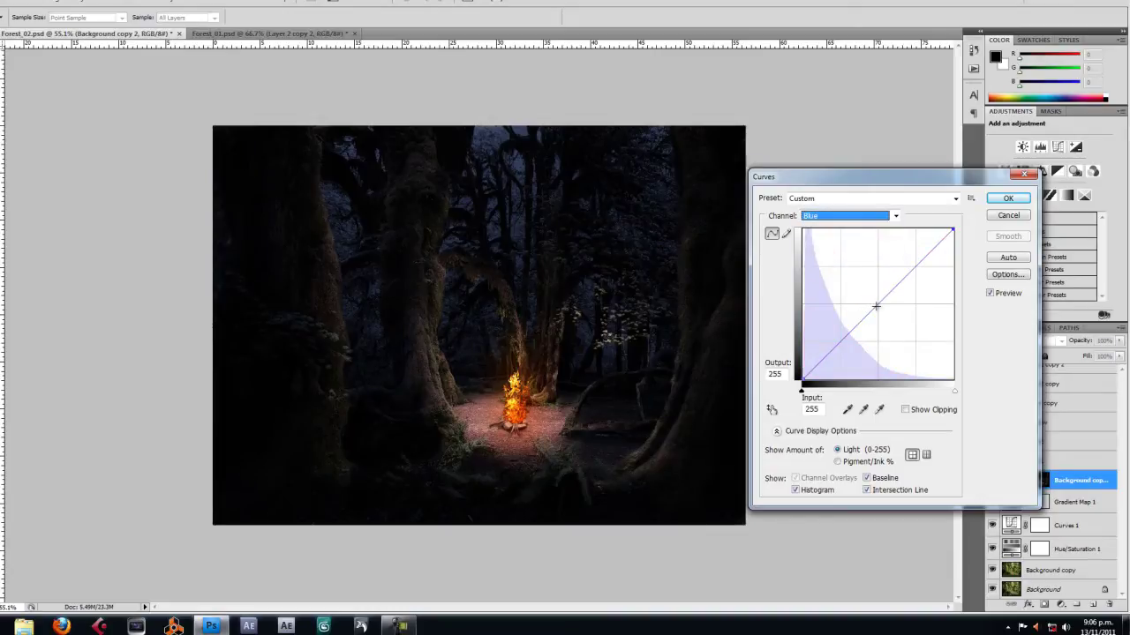
drag(876, 307, 881, 310)
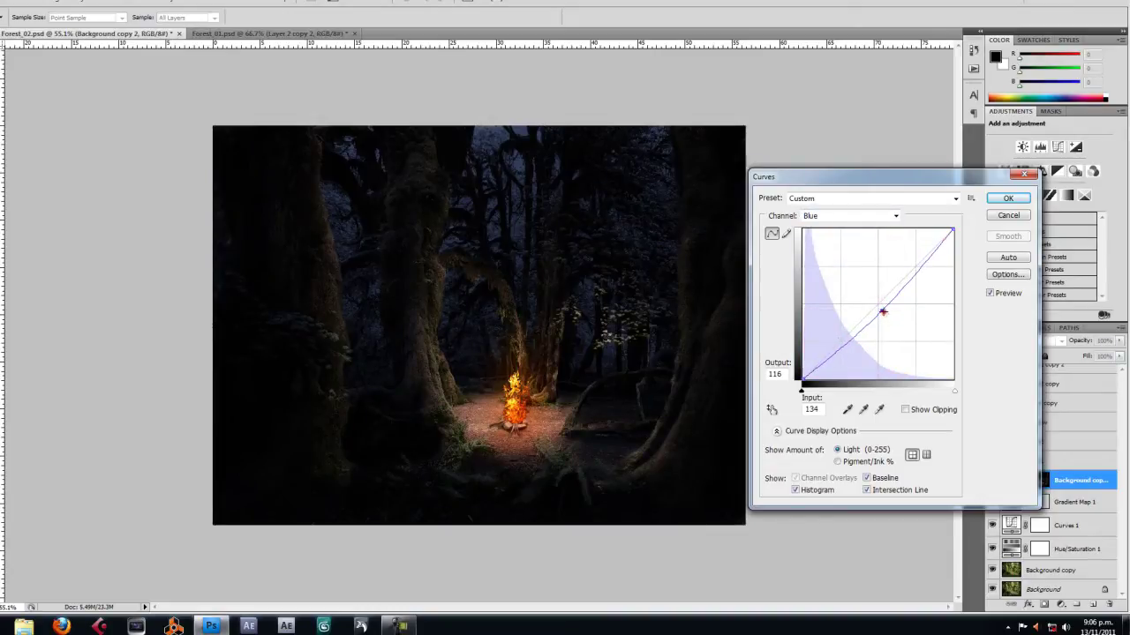
drag(895, 302, 896, 302)
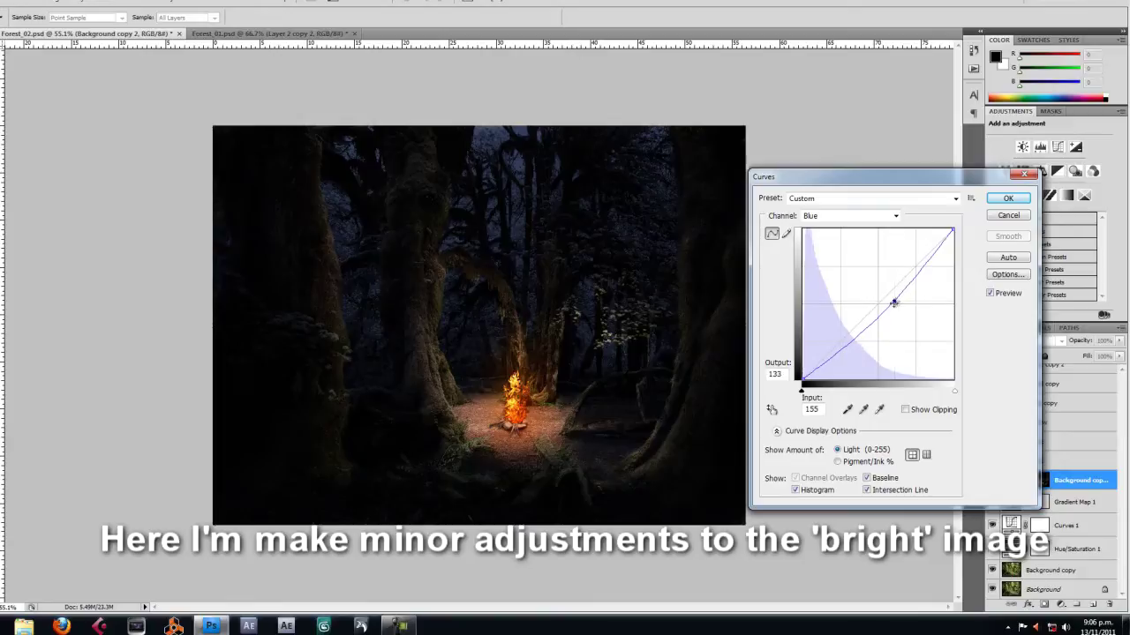
click(1007, 198)
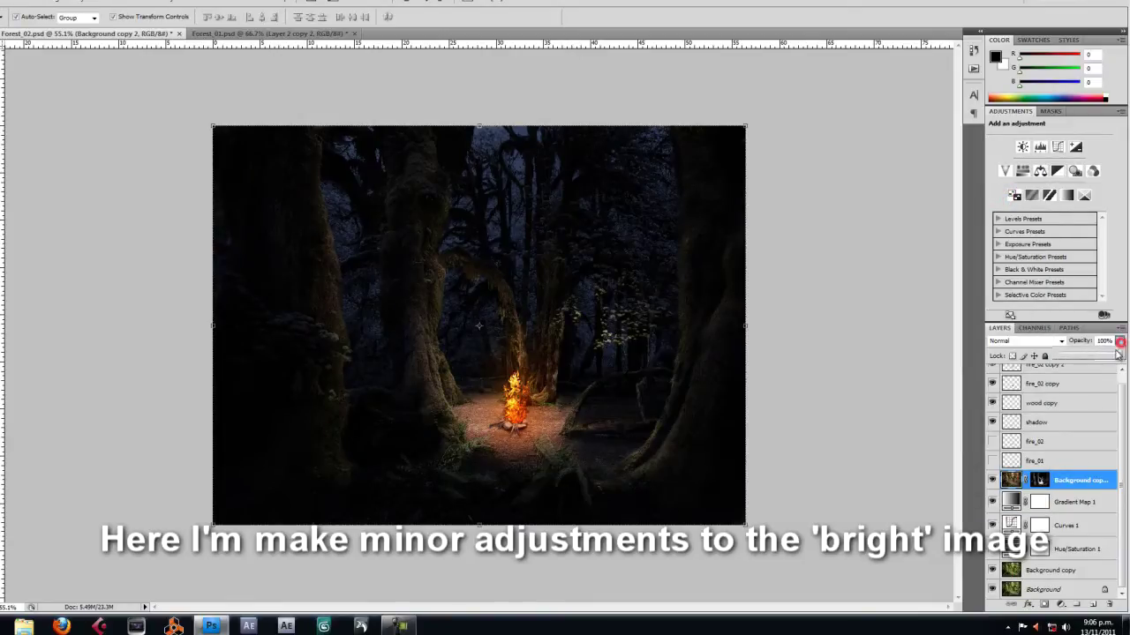
drag(1117, 353, 1102, 358)
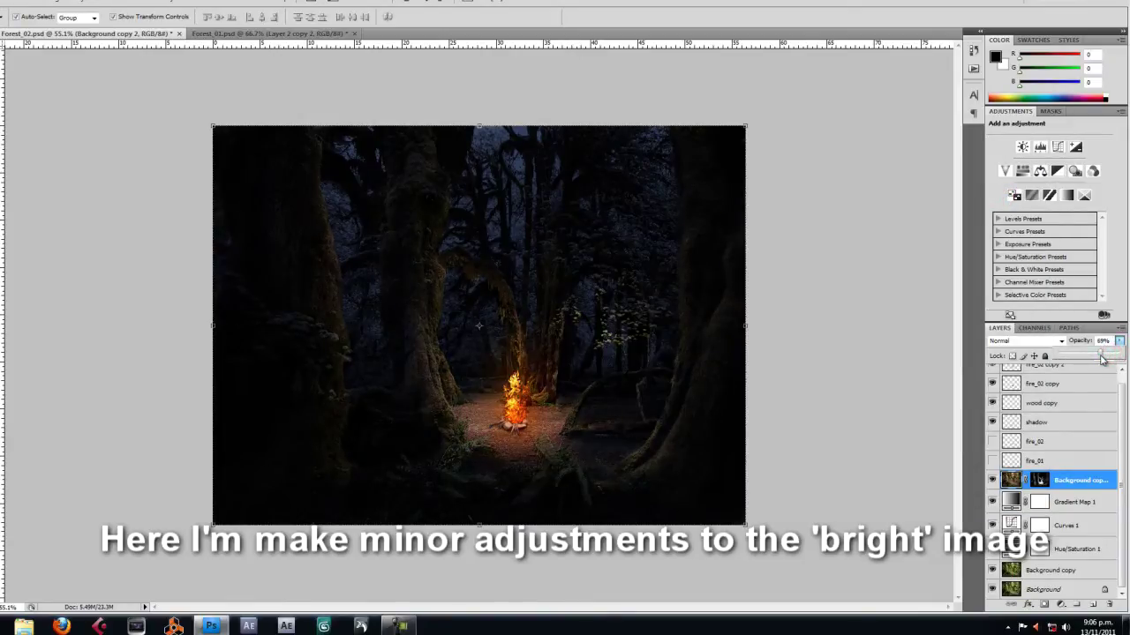
click(860, 404)
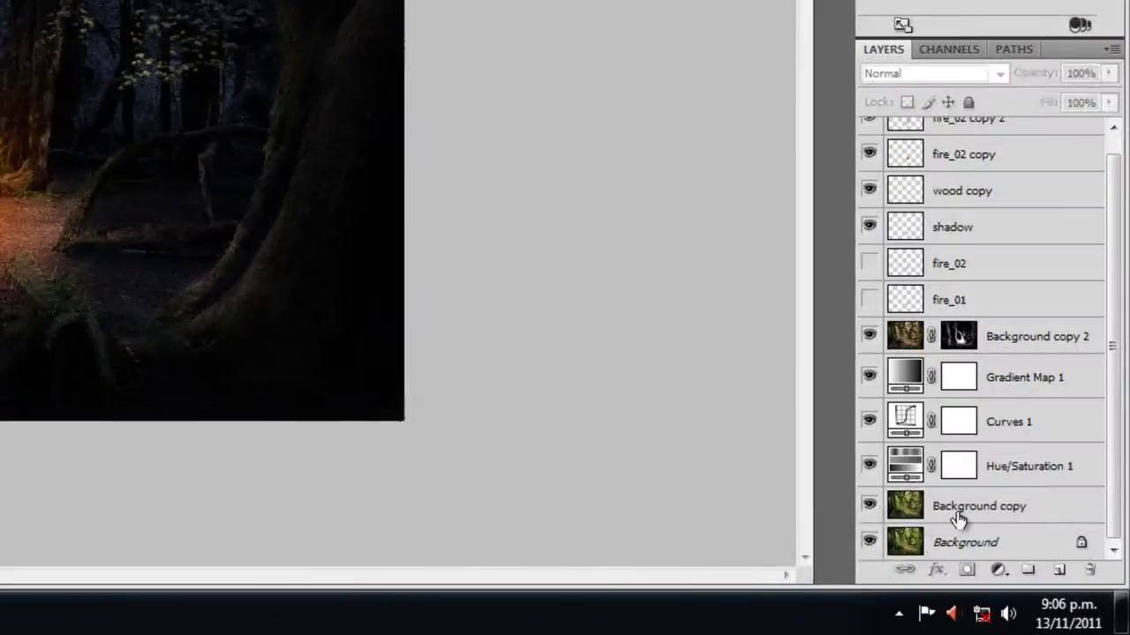
Duplicate the original forest layer and move the copy to the top of the stack.
click(1042, 570)
key(ctrl+j)
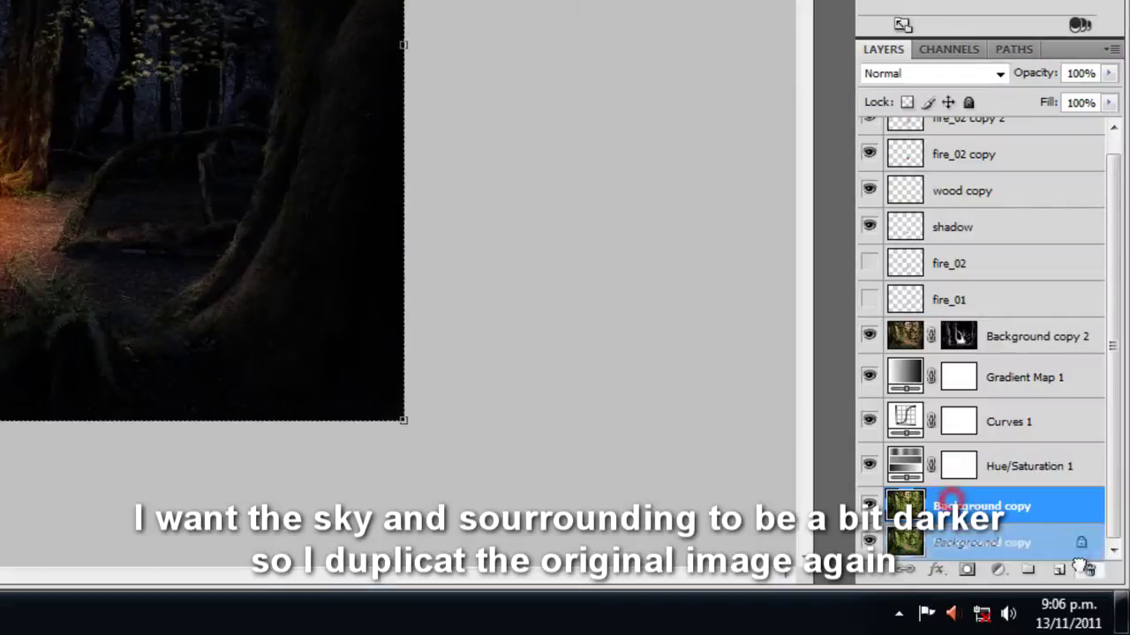
mouse_move(940, 516)
mouse_down()
mouse_move(1025, 330)
mouse_move(1046, 456)
mouse_move(1092, 330)
mouse_up()
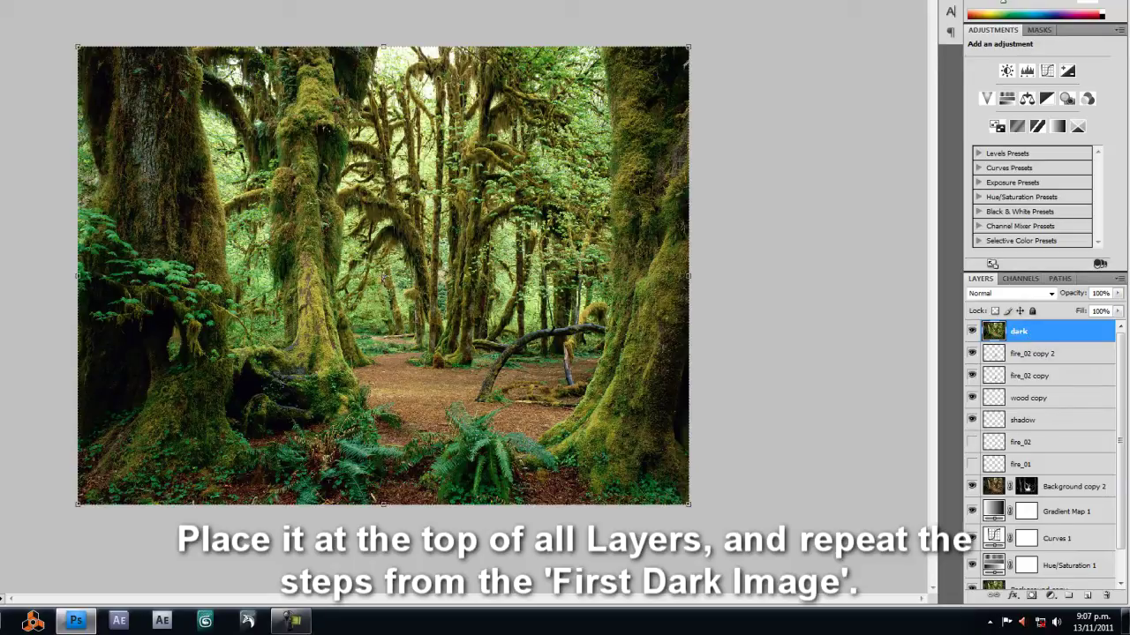
Convert the copy to black and white and drag its curve's top point far down.
click(94, 7)
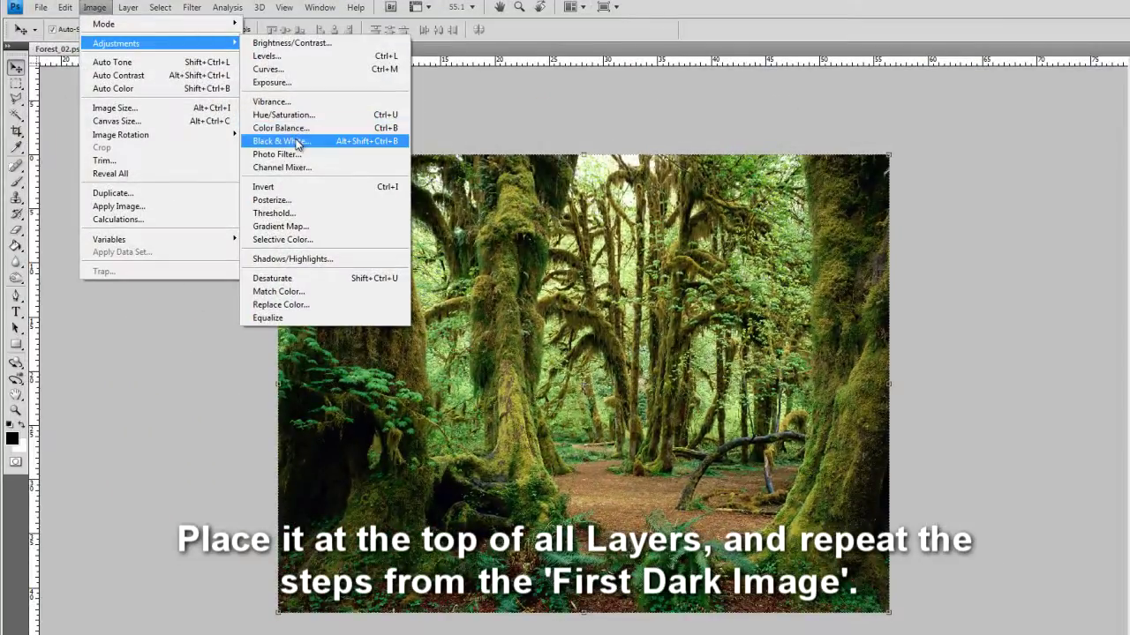
click(298, 142)
key(Return)
click(97, 8)
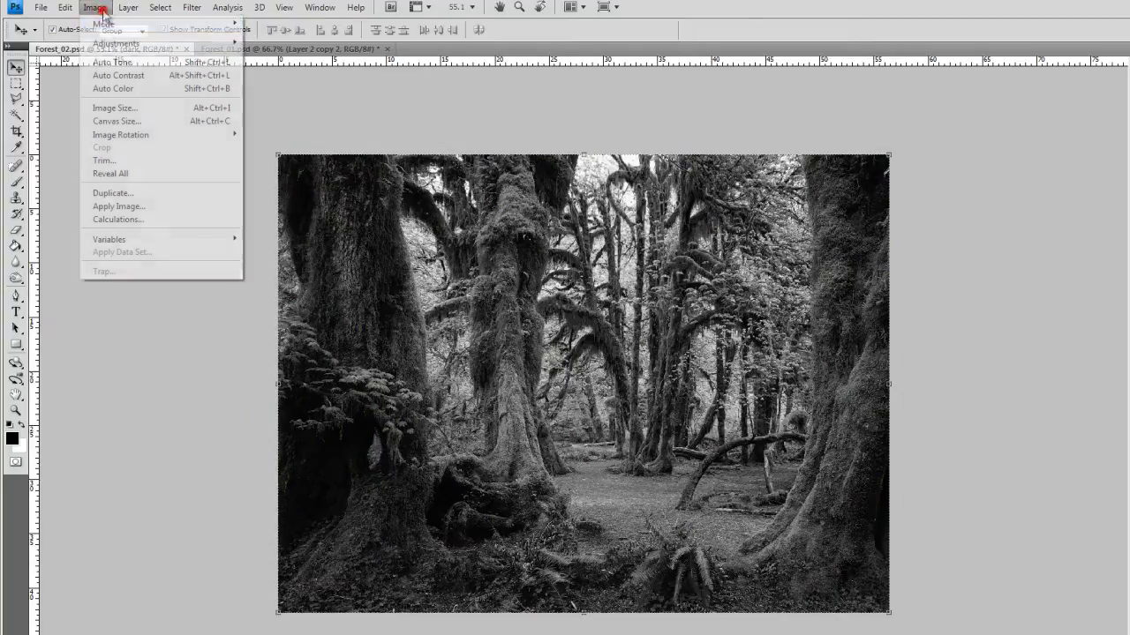
click(292, 71)
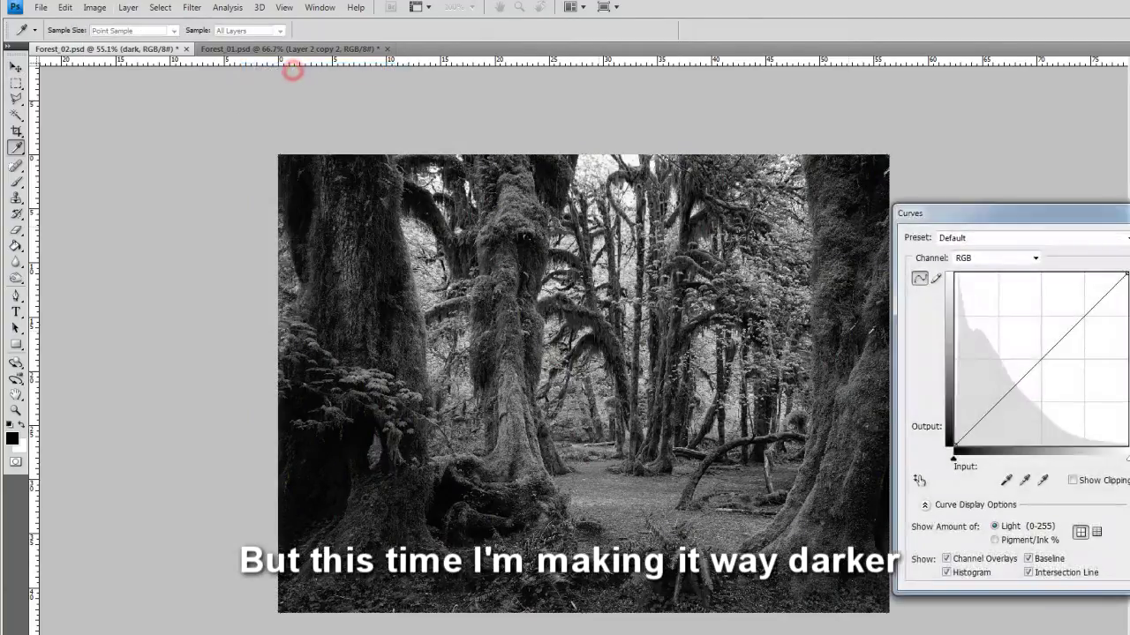
drag(998, 171, 997, 341)
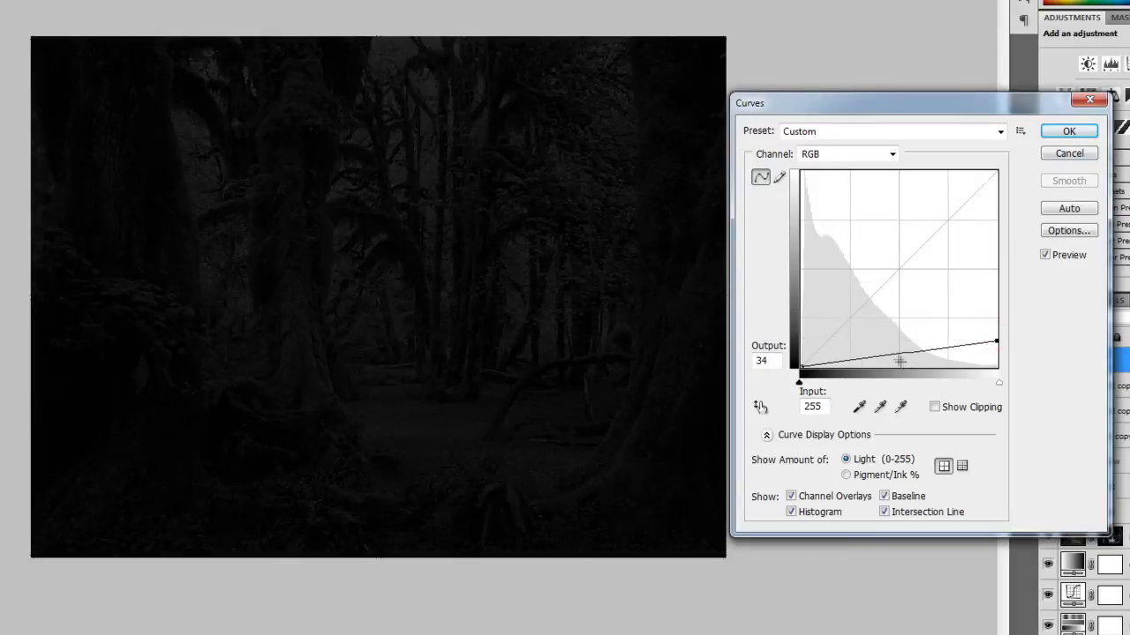
Apply the near-black darkening curve and bring up a Gradient Map adjustment.
click(892, 359)
click(1069, 133)
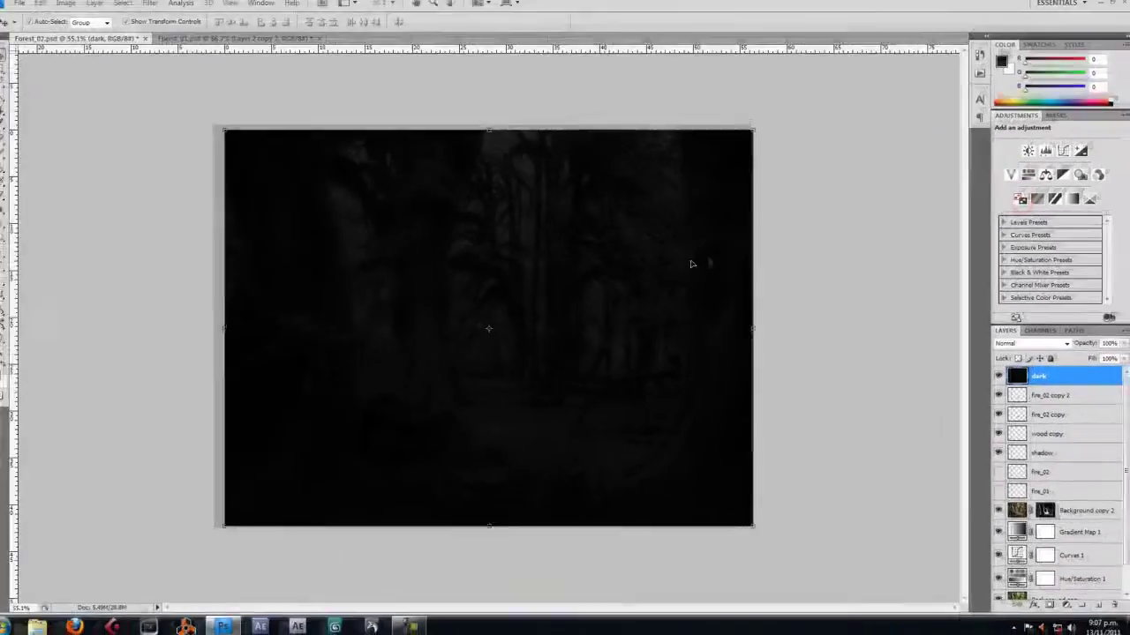
click(81, 10)
click(239, 196)
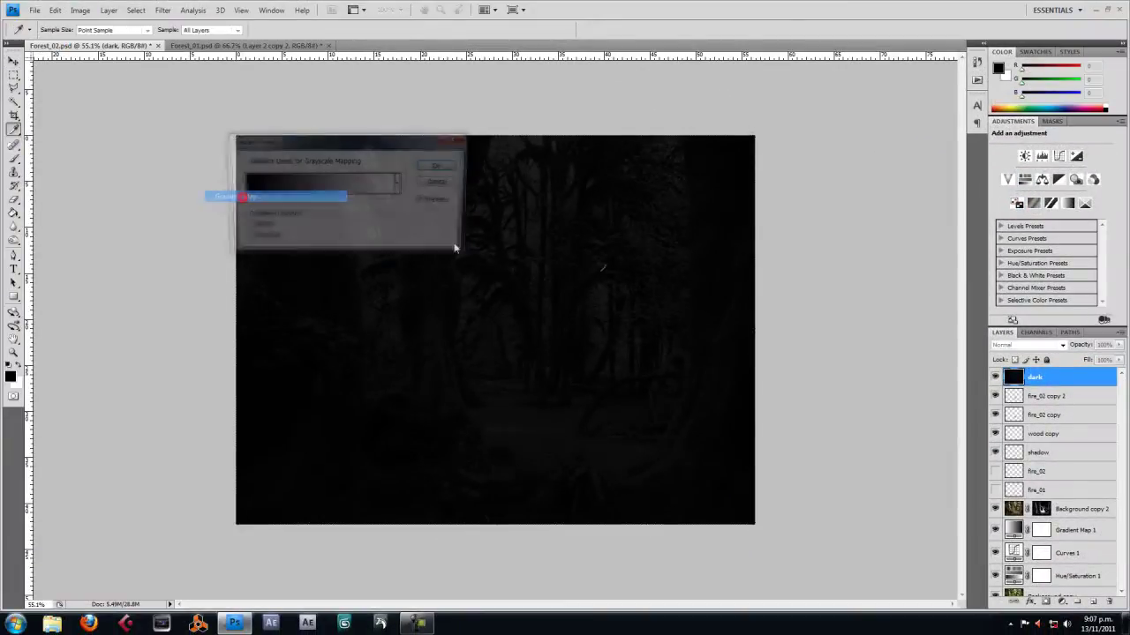
drag(291, 155, 816, 245)
Add a dark blue (#465881) middle stop to the gradient and apply the map.
click(888, 292)
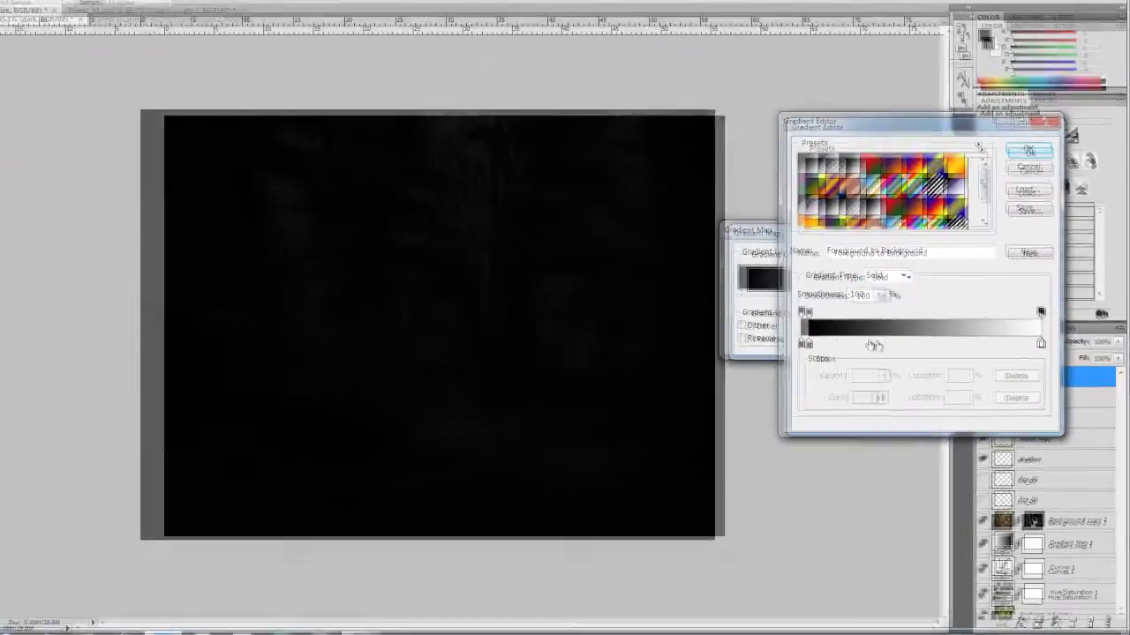
double_click(894, 346)
click(925, 464)
click(840, 497)
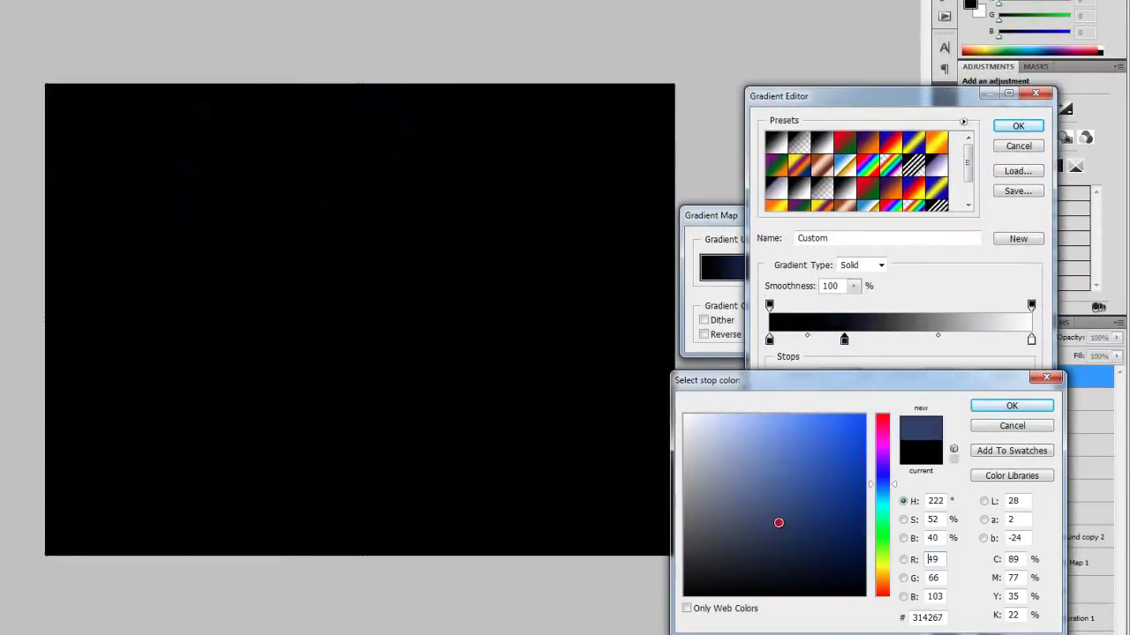
mouse_move(778, 522)
mouse_down()
mouse_move(796, 487)
mouse_move(778, 520)
mouse_move(770, 508)
mouse_up()
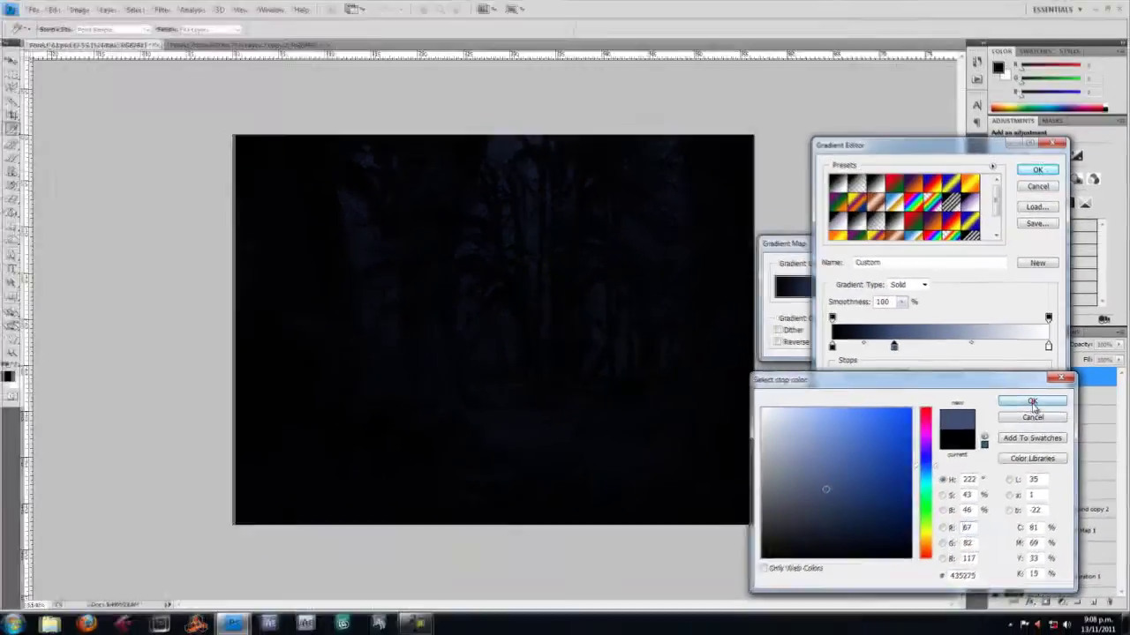
click(1031, 403)
key(Return)
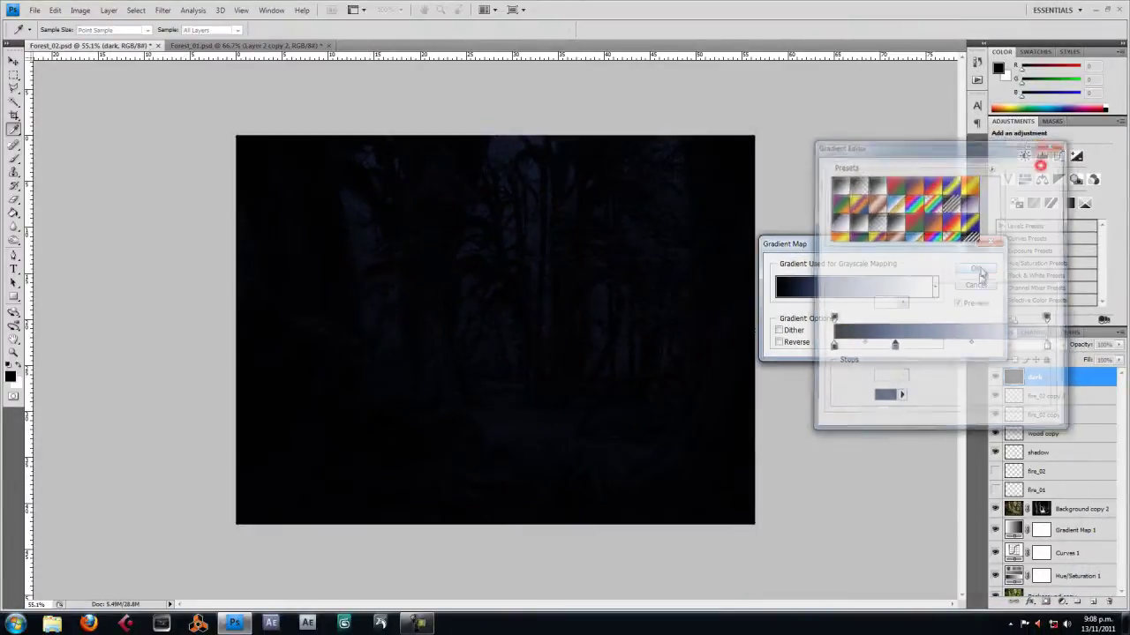
key(Return)
Add a layer mask to the dark layer and switch to the Brush tool.
click(1047, 601)
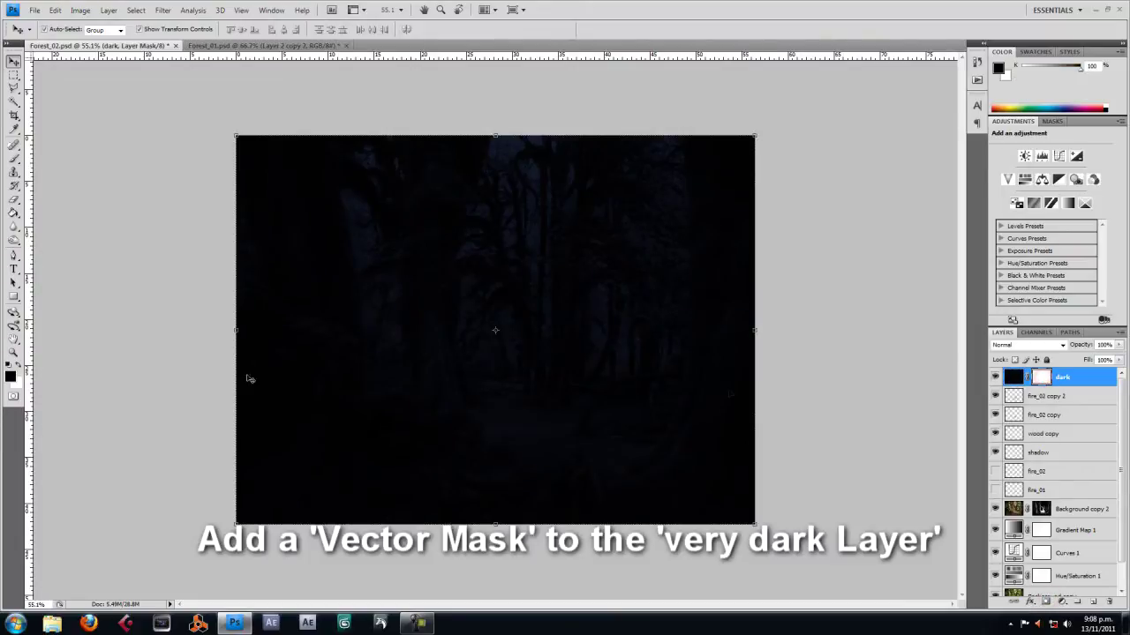
click(14, 159)
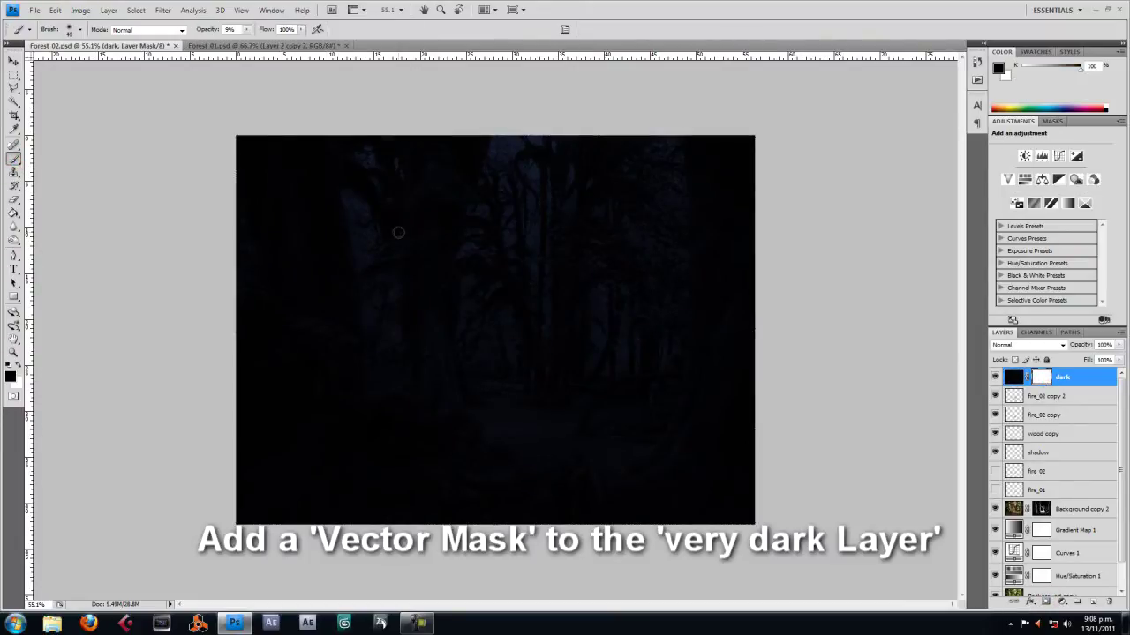